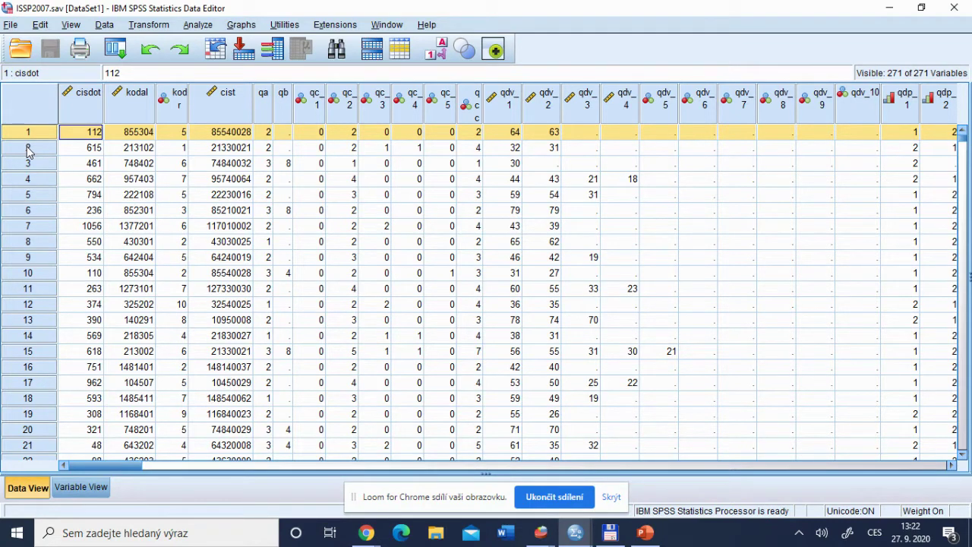
Examine the cisdot, kodal, kodr, cist and qa columns of the ISSP2007 data set one after another
{"action": "double_click", "coordinate": [89, 112]}
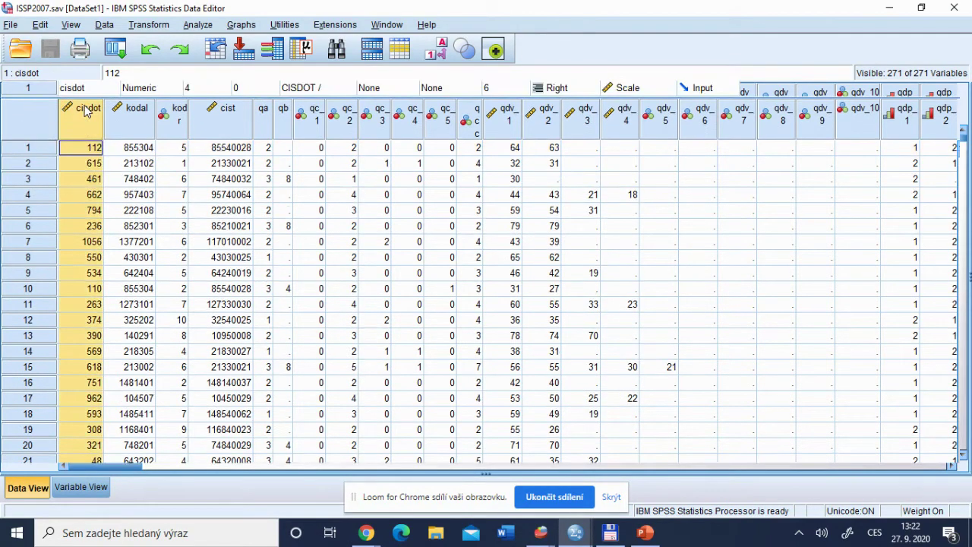
{"action": "left_click", "coordinate": [44, 484]}
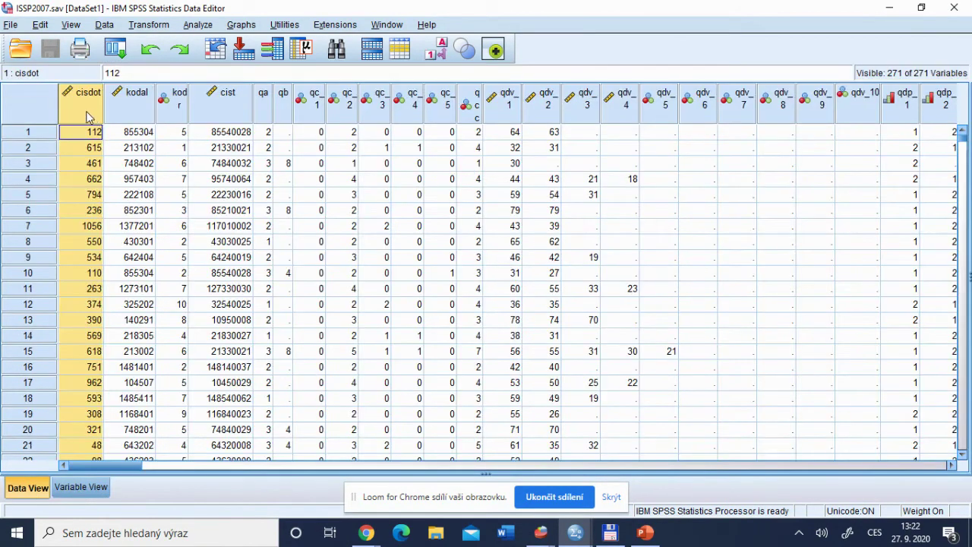
{"action": "left_click", "coordinate": [128, 110]}
{"action": "left_click", "coordinate": [175, 108]}
{"action": "left_click", "coordinate": [96, 106]}
{"action": "left_click", "coordinate": [130, 112]}
{"action": "left_click", "coordinate": [171, 112]}
{"action": "left_click", "coordinate": [206, 109]}
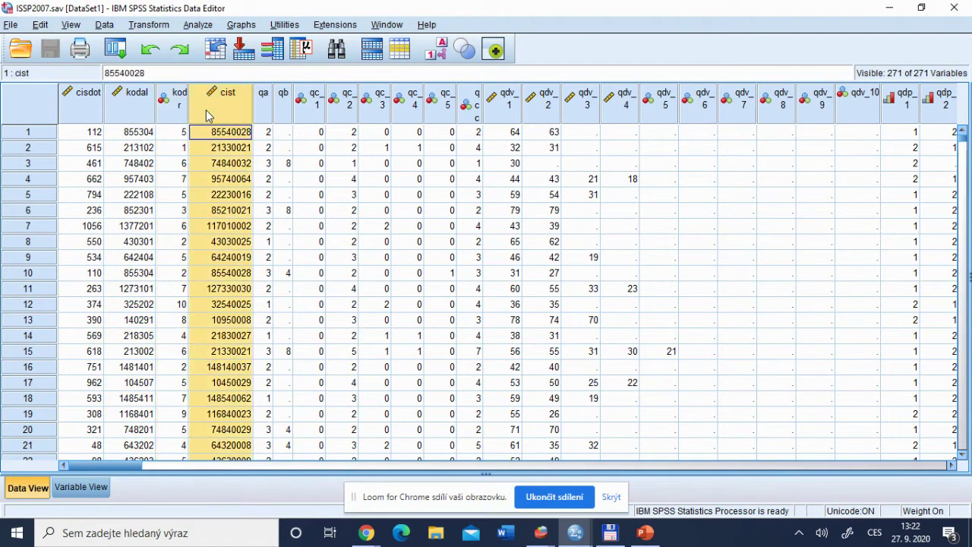
{"action": "left_click", "coordinate": [269, 113]}
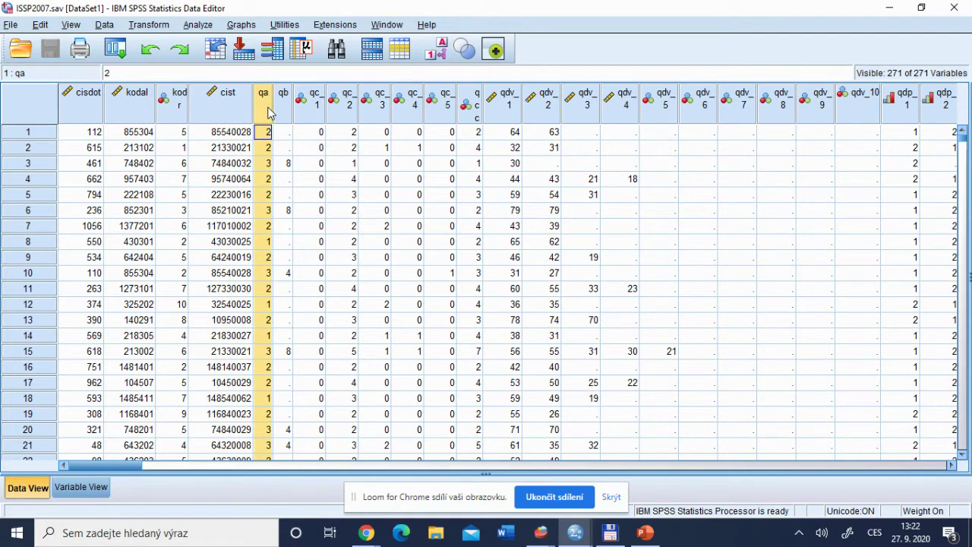
Go to the q1_a variable in the data grid and display its label, type and measurement level
{"action": "left_click_drag", "start_coordinate": [952, 466], "coordinate": [952, 466]}
{"action": "left_click", "coordinate": [557, 104]}
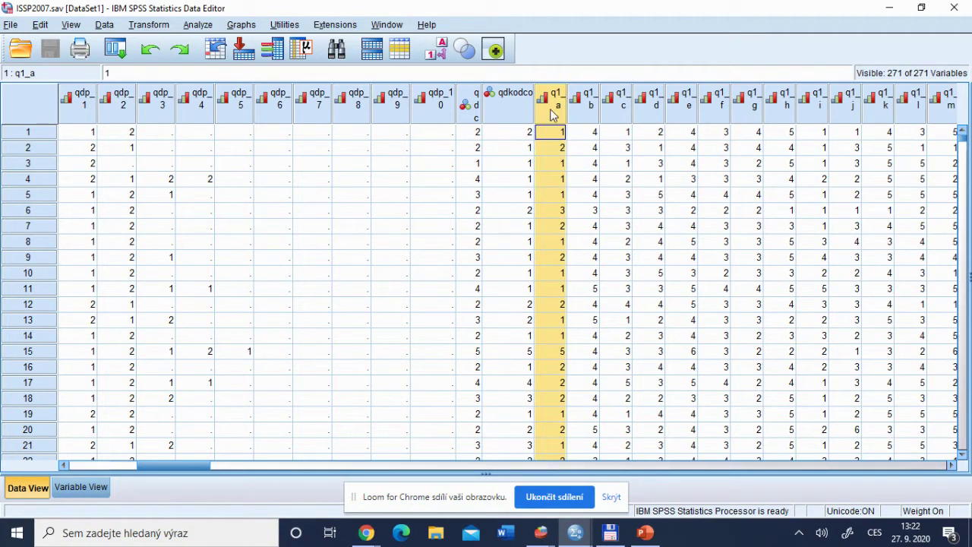
{"action": "mouse_move", "coordinate": [549, 104]}
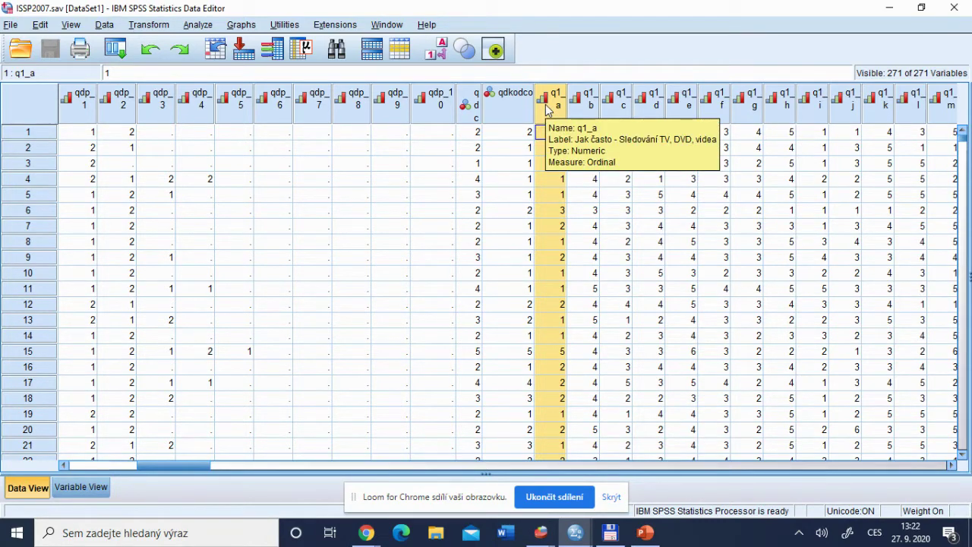
Check the "Základní logika SPSS" slide in PowerPoint and the log in the SPSS output viewer, and return to the data editor
{"action": "key", "text": "alt+Tab"}
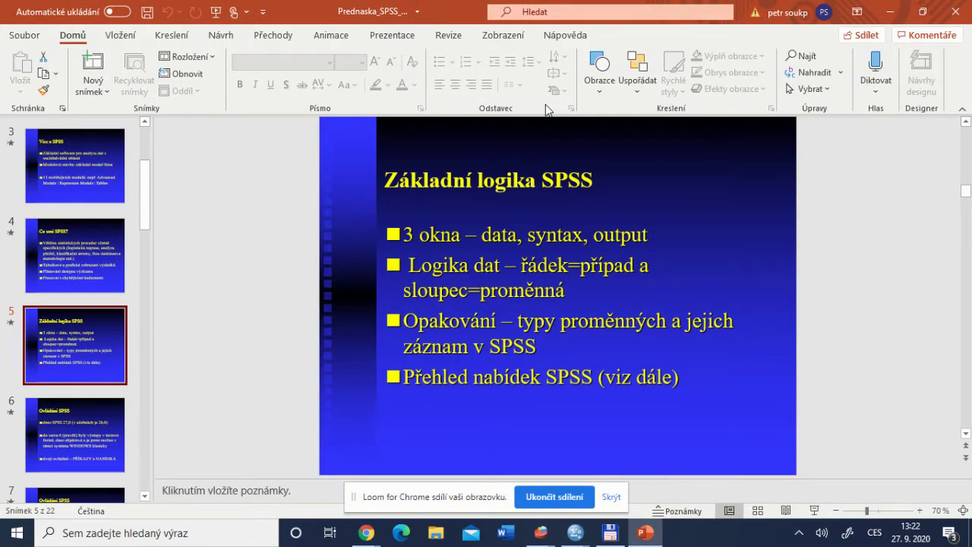
{"action": "key", "text": "alt+Tab"}
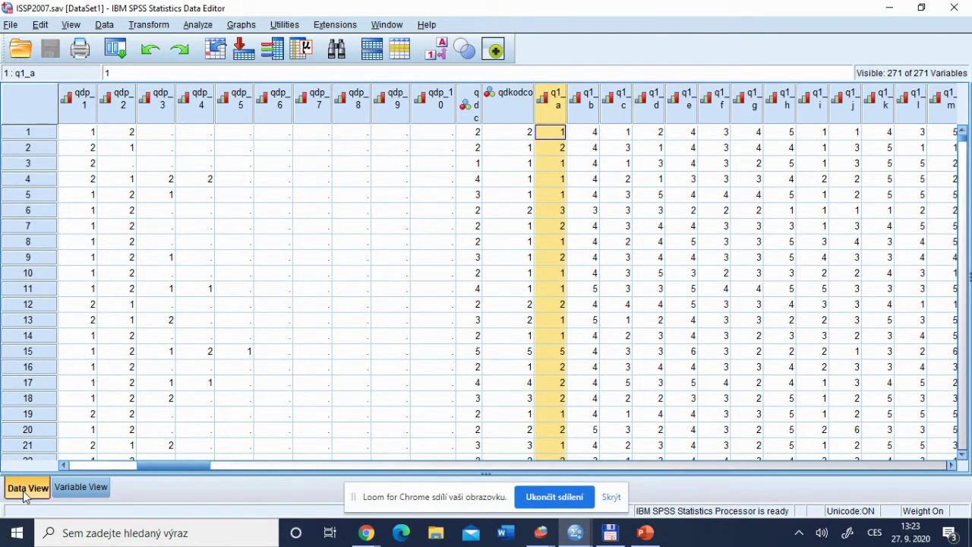
{"action": "key", "text": "alt+Tab"}
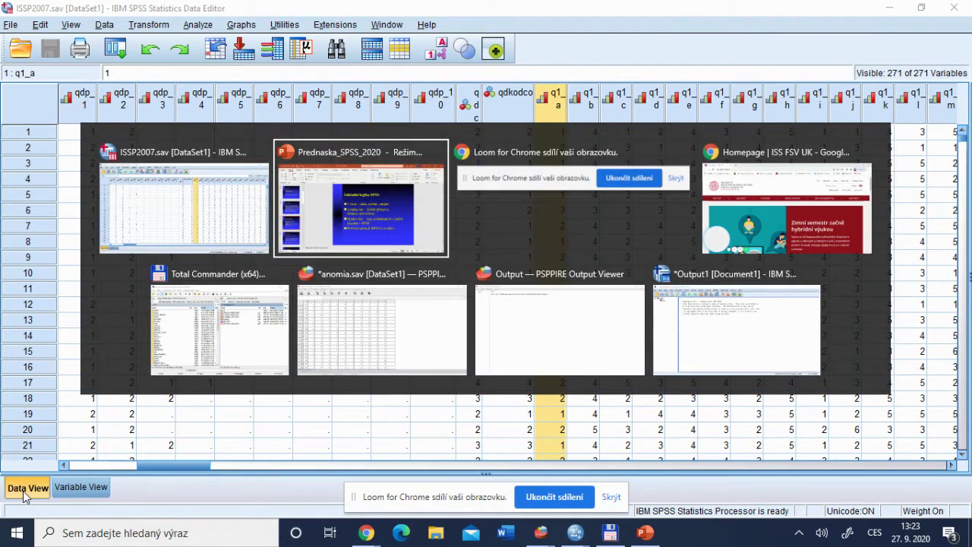
{"action": "key", "text": "alt+Tab"}
{"action": "key", "text": "alt+Tab"}
{"action": "key", "text": "alt+Tab"}
{"action": "key", "text": "alt+Tab"}
{"action": "key", "text": "alt+Tab"}
{"action": "key", "text": "alt+Tab"}
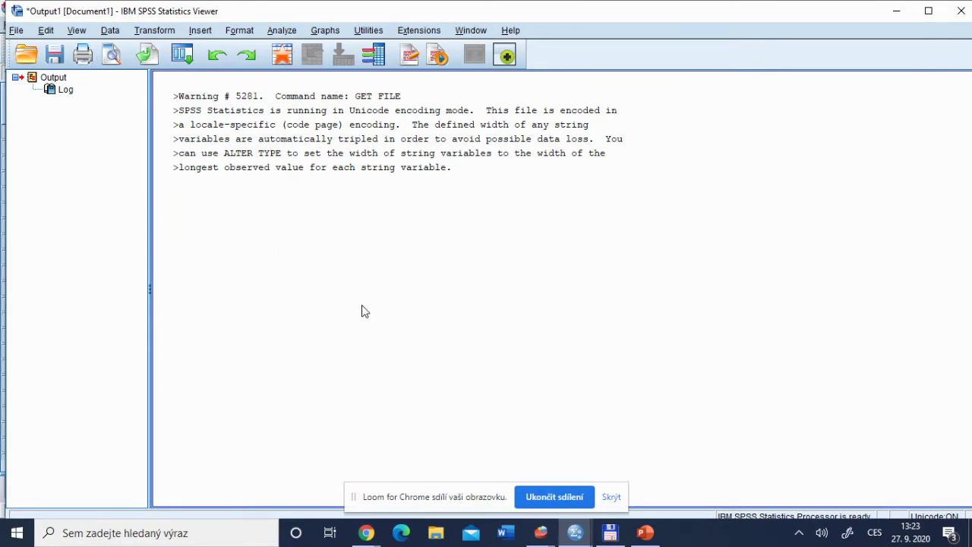
{"action": "key", "text": "alt+Tab"}
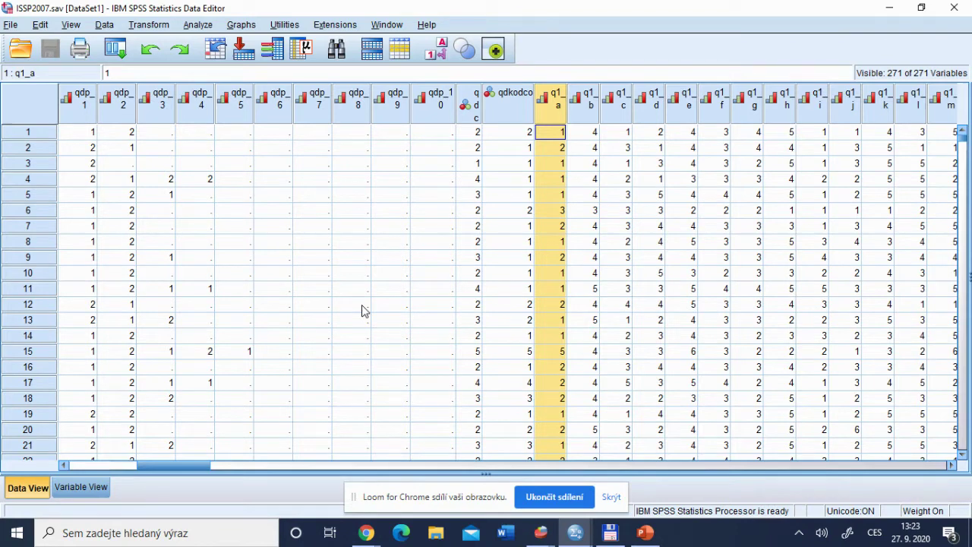
Open the Frequencies procedure from the descriptive statistics analyses and look through its source variables
{"action": "left_click", "coordinate": [197, 25]}
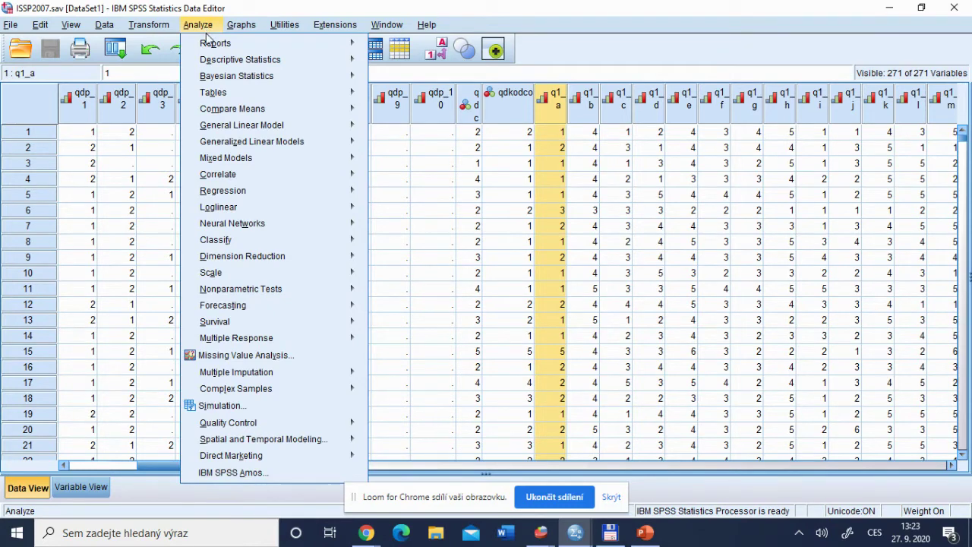
{"action": "mouse_move", "coordinate": [251, 91]}
{"action": "mouse_move", "coordinate": [340, 61]}
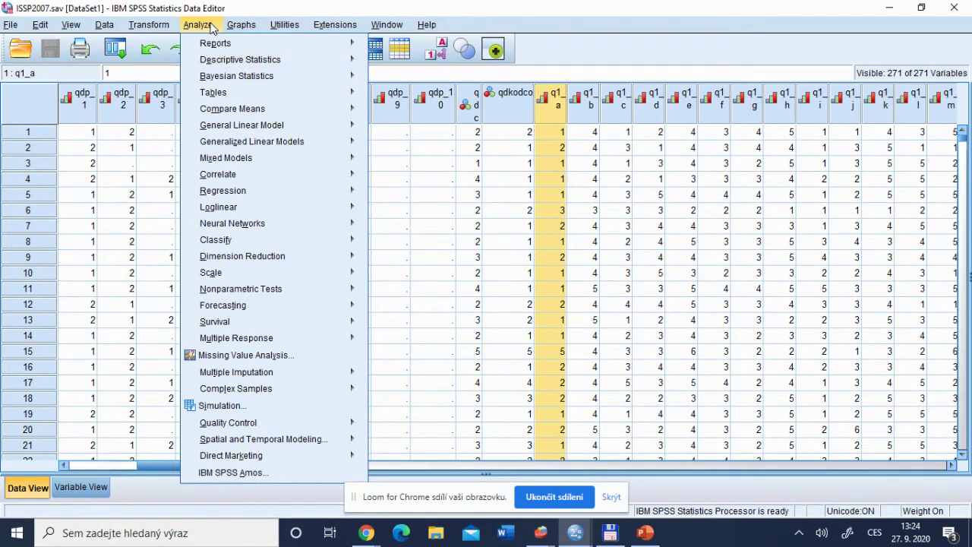
{"action": "mouse_move", "coordinate": [223, 50]}
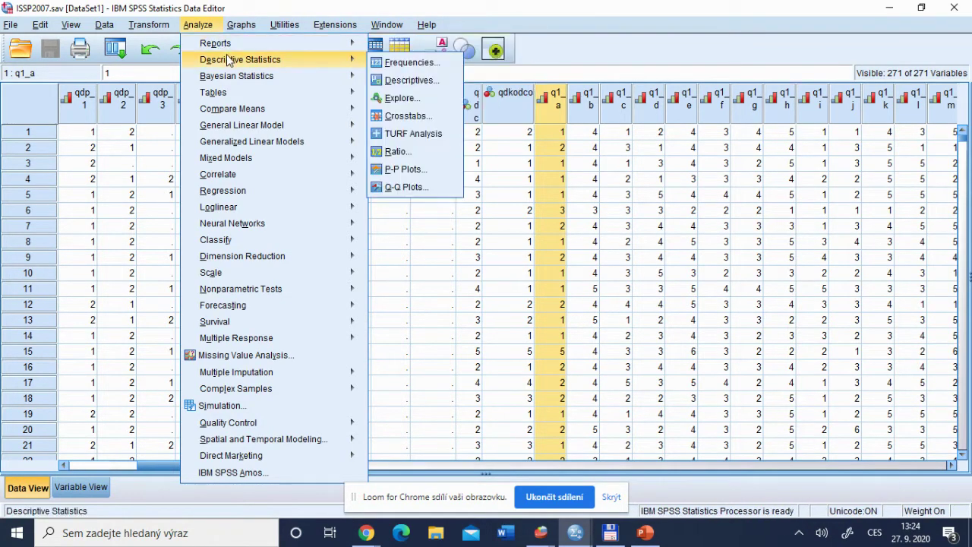
{"action": "left_click", "coordinate": [408, 66]}
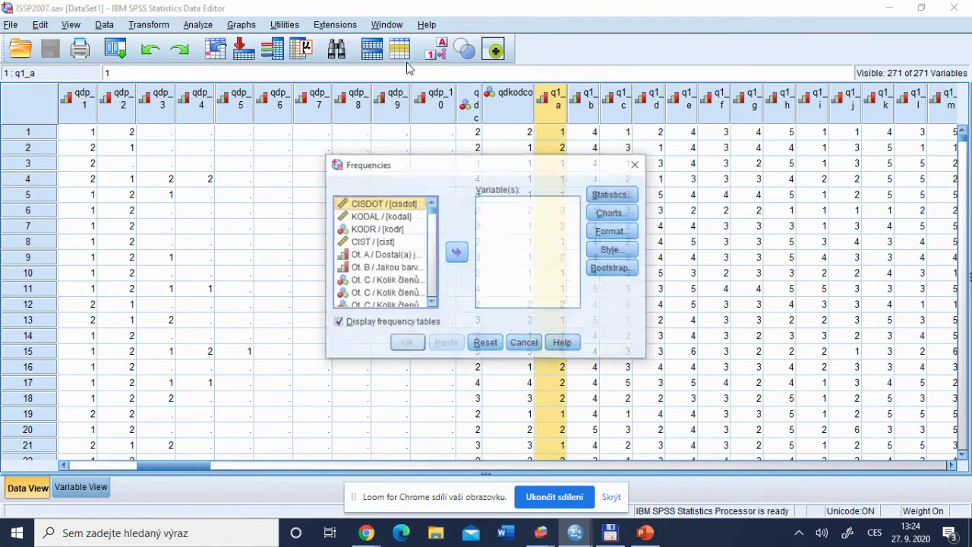
{"action": "left_click_drag", "start_coordinate": [431, 303], "coordinate": [434, 307]}
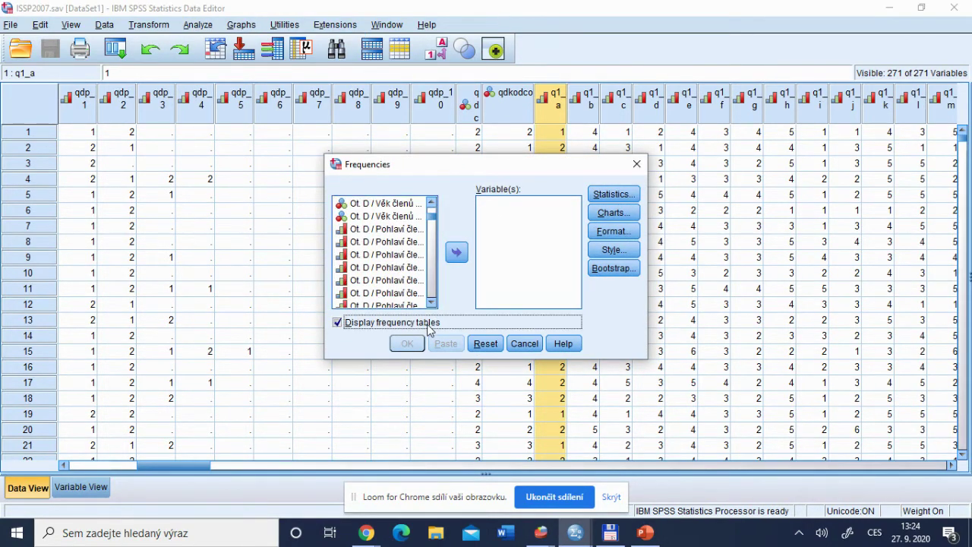
{"action": "left_click", "coordinate": [337, 322]}
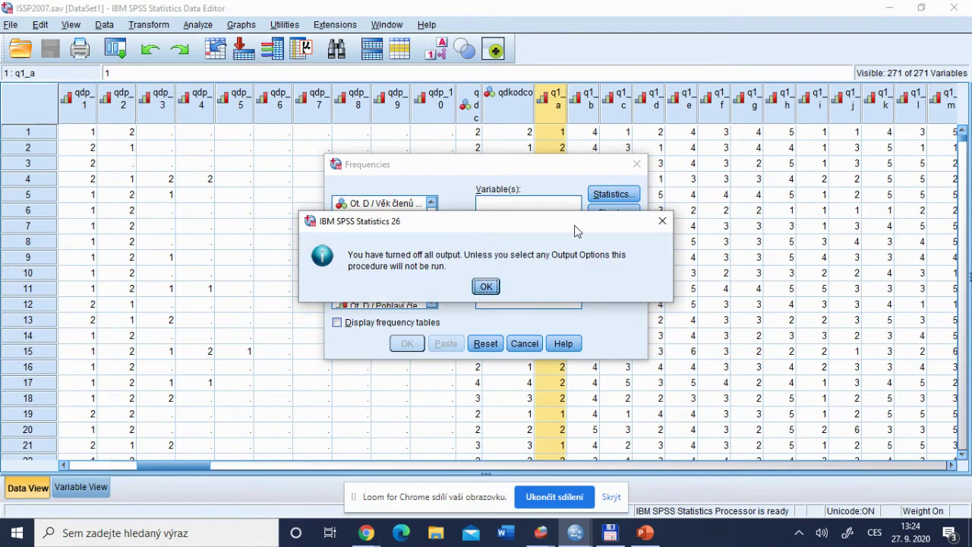
{"action": "key", "text": "Return"}
{"action": "left_click", "coordinate": [338, 322]}
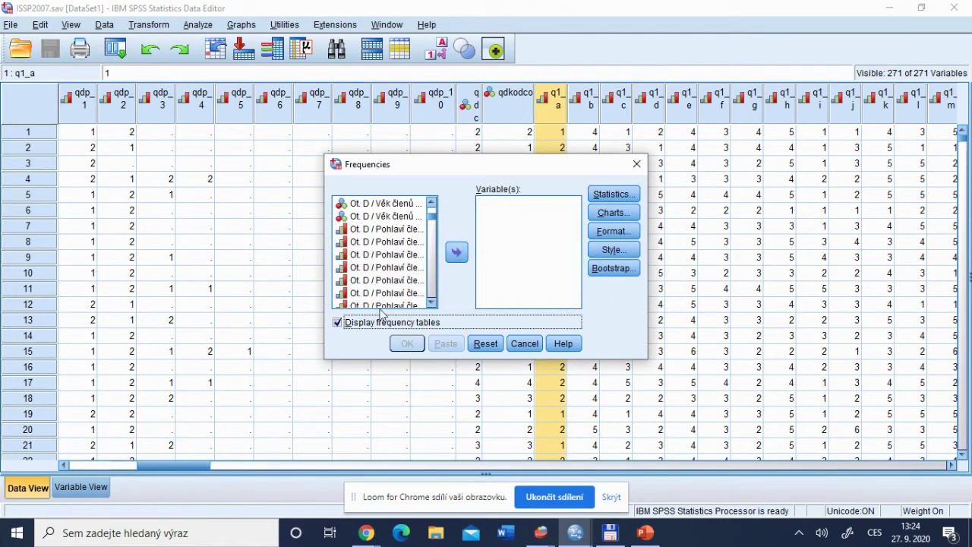
Add "Jak často - Sledování TV, DVD, videa" as the analysis variable and run the frequencies
{"action": "left_click", "coordinate": [432, 304]}
{"action": "left_click_drag", "start_coordinate": [432, 305], "coordinate": [432, 305]}
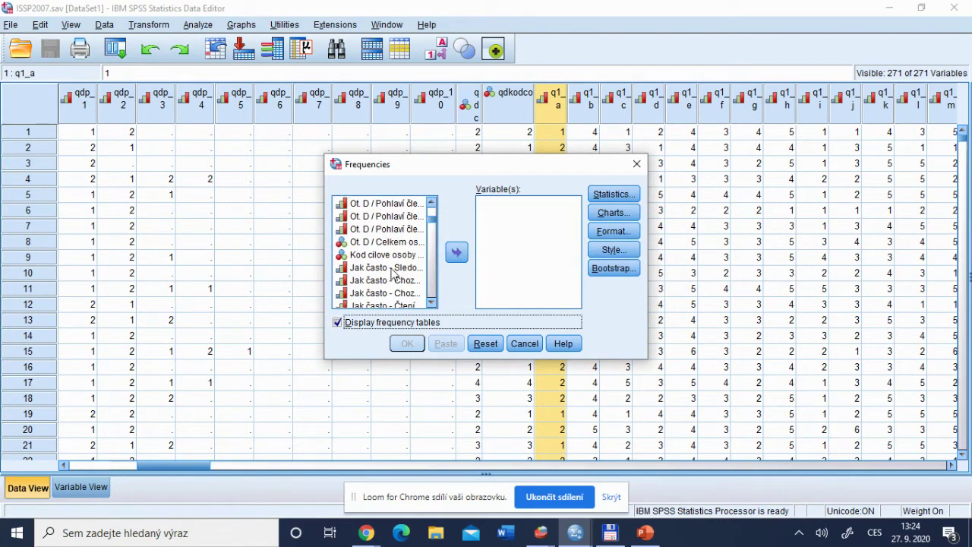
{"action": "left_click", "coordinate": [386, 267]}
{"action": "left_click", "coordinate": [457, 253]}
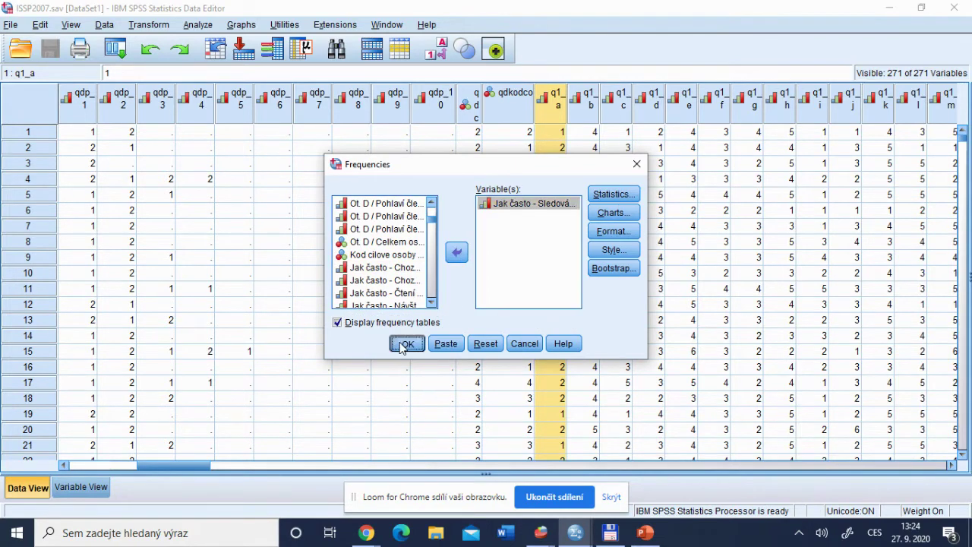
{"action": "left_click", "coordinate": [404, 343]}
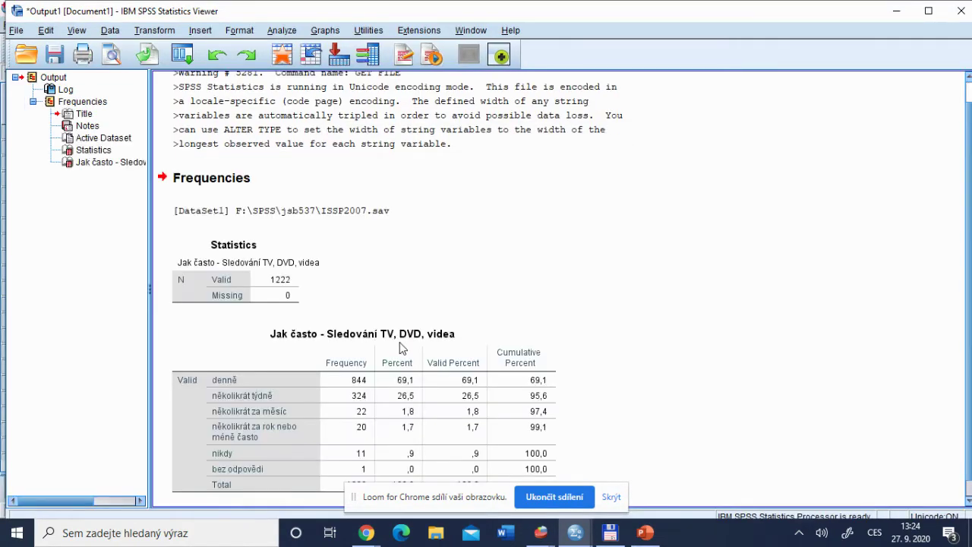
Examine the frequency table for "Jak často - Sledování TV, DVD, videa" in the output viewer and return to the data editor
{"action": "scroll", "coordinate": [971, 410], "scroll_direction": "down", "scroll_amount": 1}
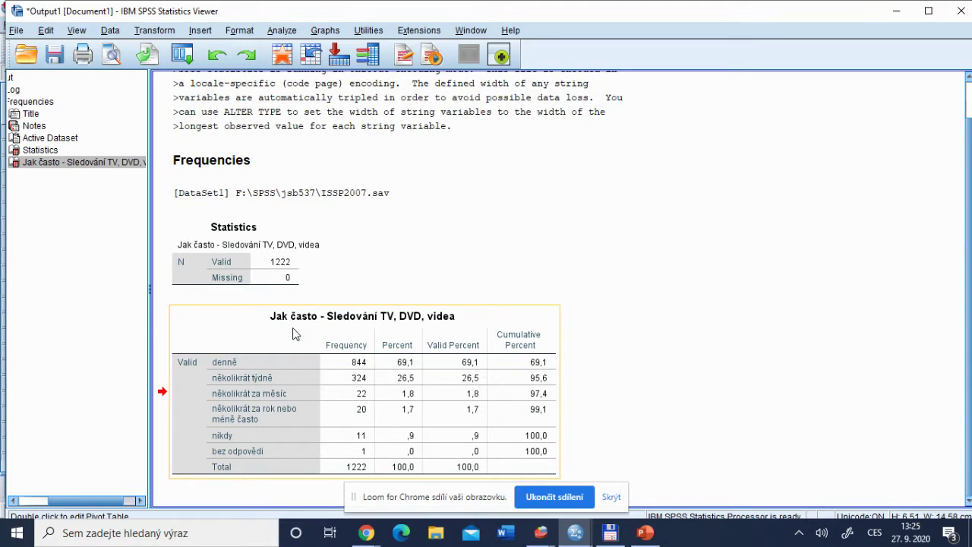
{"action": "left_click", "coordinate": [237, 325]}
{"action": "key", "text": "alt+Tab"}
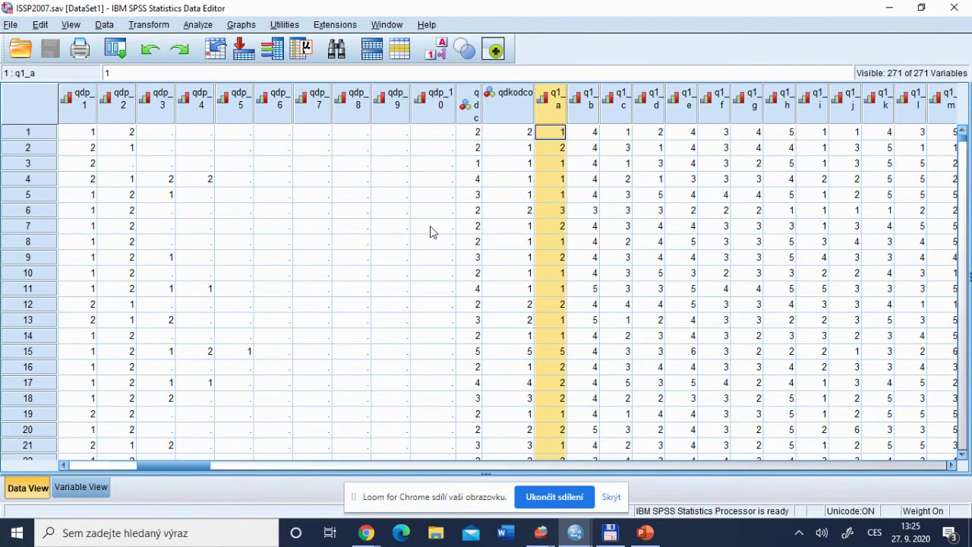
{"action": "key", "text": "alt+Tab"}
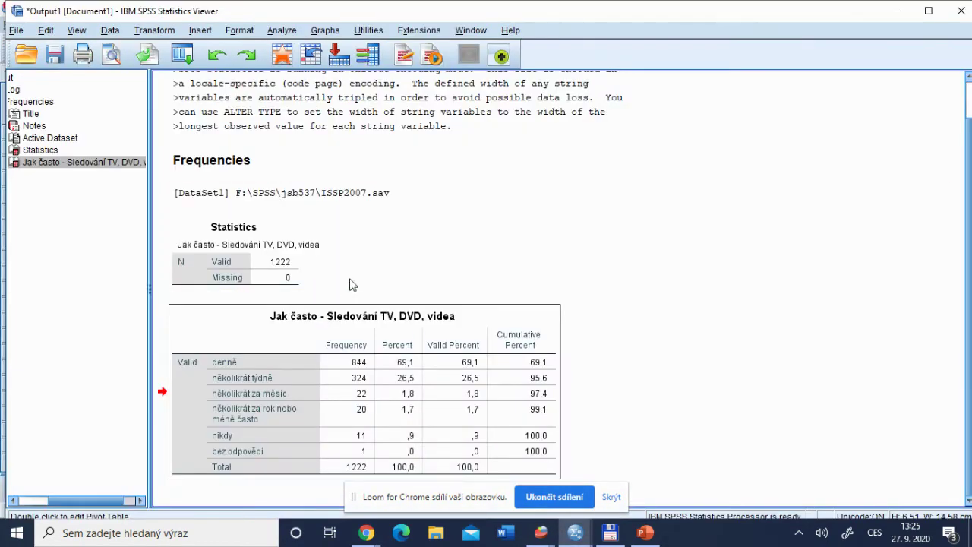
{"action": "key", "text": "alt+Tab"}
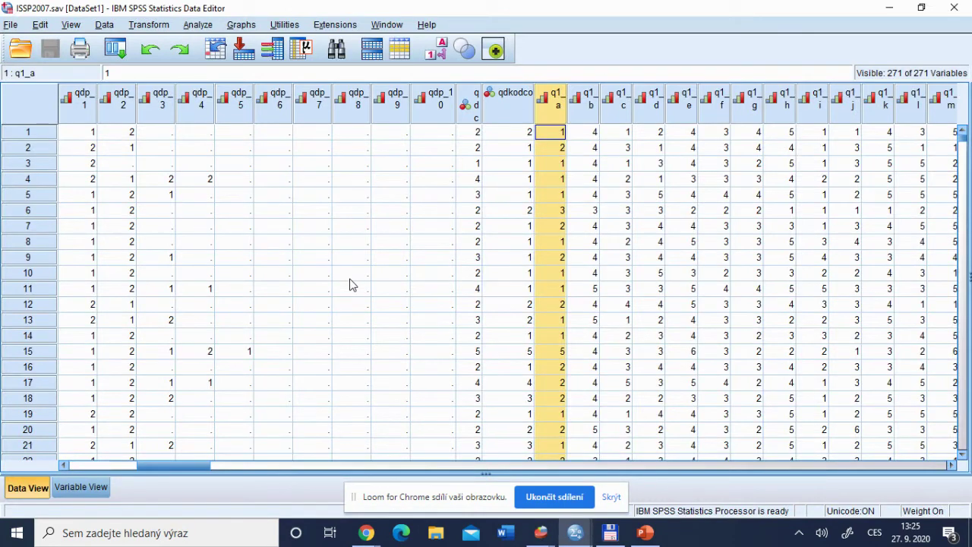
Reopen Frequencies with the TV-watching variable kept and paste its command into a syntax window
{"action": "left_click", "coordinate": [196, 28]}
{"action": "mouse_move", "coordinate": [315, 65]}
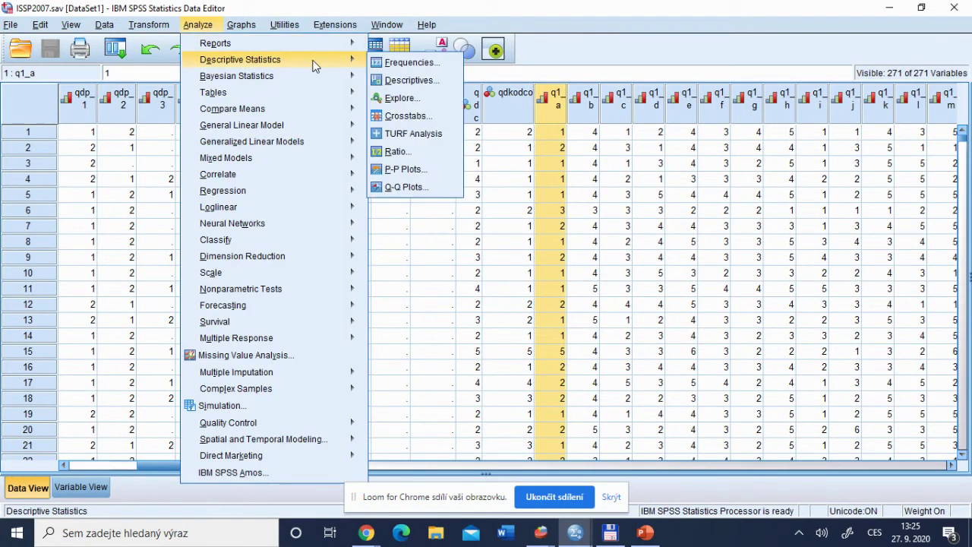
{"action": "left_click", "coordinate": [402, 63]}
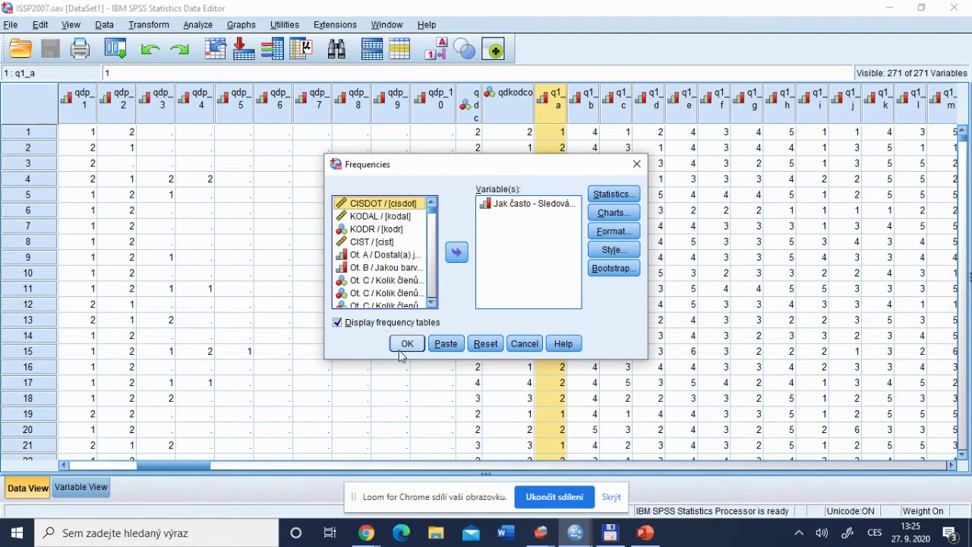
{"action": "left_click", "coordinate": [407, 345]}
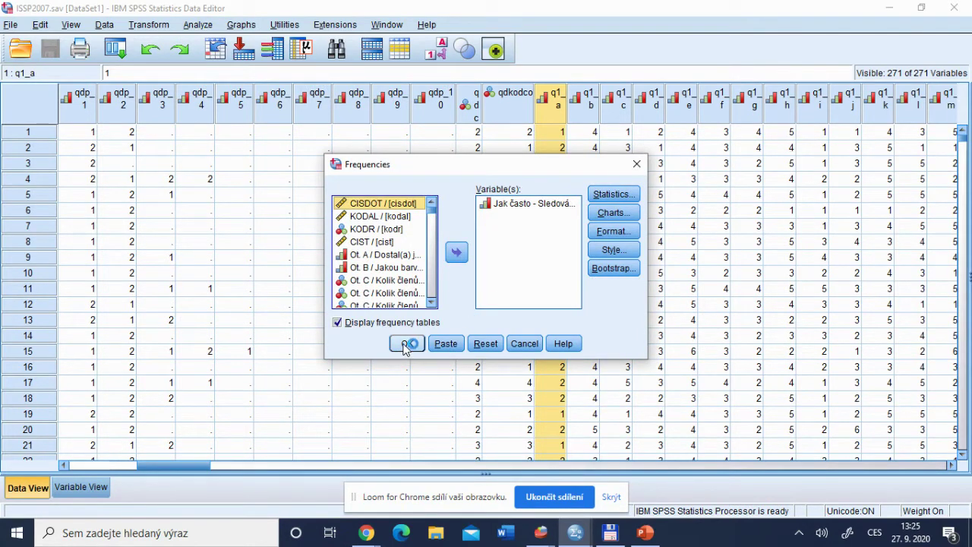
{"action": "left_click", "coordinate": [448, 345]}
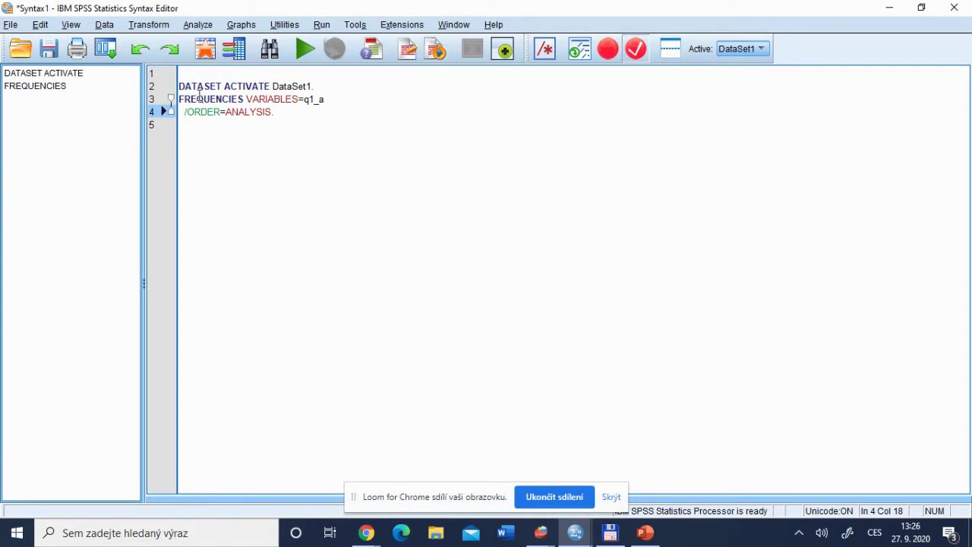
Highlight and read the FREQUENCIES command for q1_a with its ORDER=ANALYSIS subcommand in the syntax
{"action": "left_click_drag", "start_coordinate": [197, 99], "coordinate": [216, 99]}
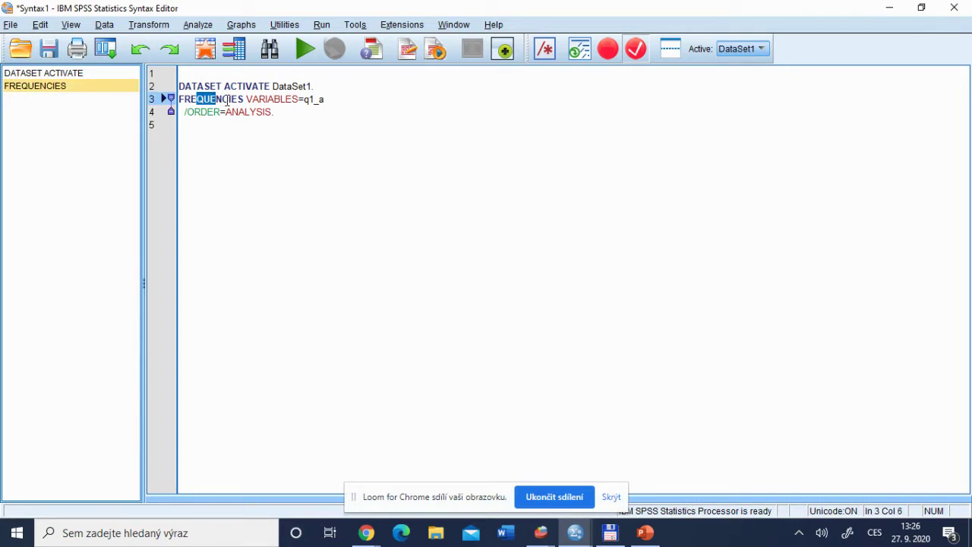
{"action": "left_click", "coordinate": [244, 111]}
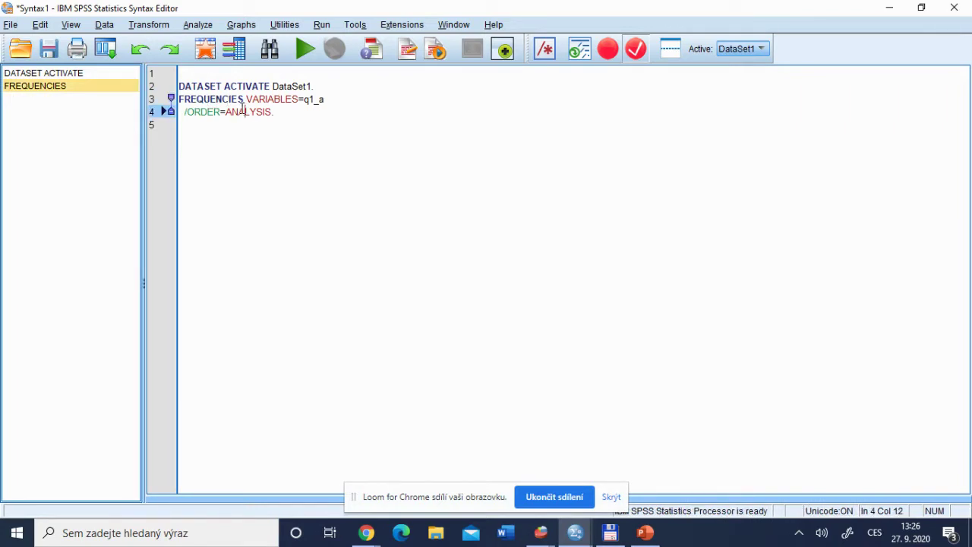
{"action": "left_click_drag", "start_coordinate": [222, 99], "coordinate": [264, 113]}
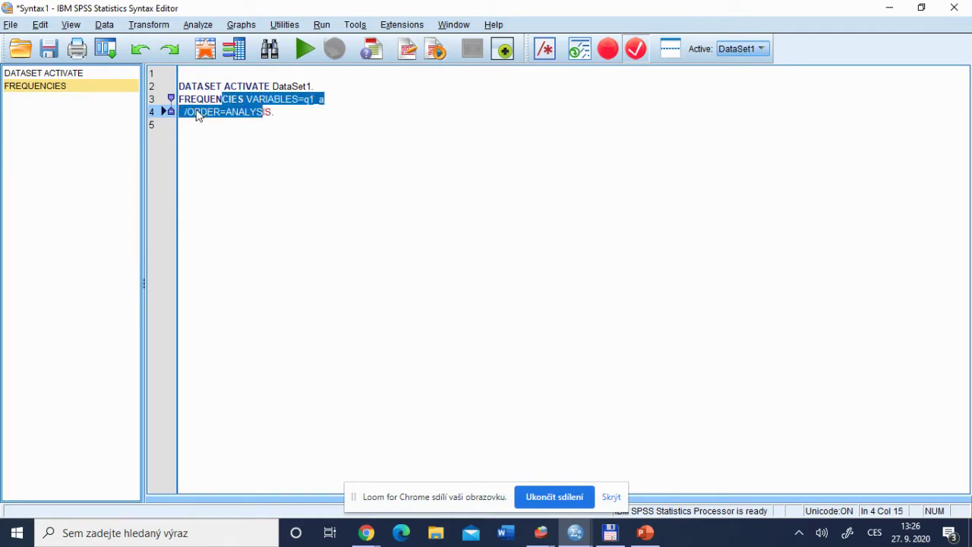
{"action": "mouse_move", "coordinate": [191, 99]}
{"action": "left_mouse_down"}
{"action": "mouse_move", "coordinate": [276, 110]}
{"action": "mouse_move", "coordinate": [180, 100]}
{"action": "left_mouse_up"}
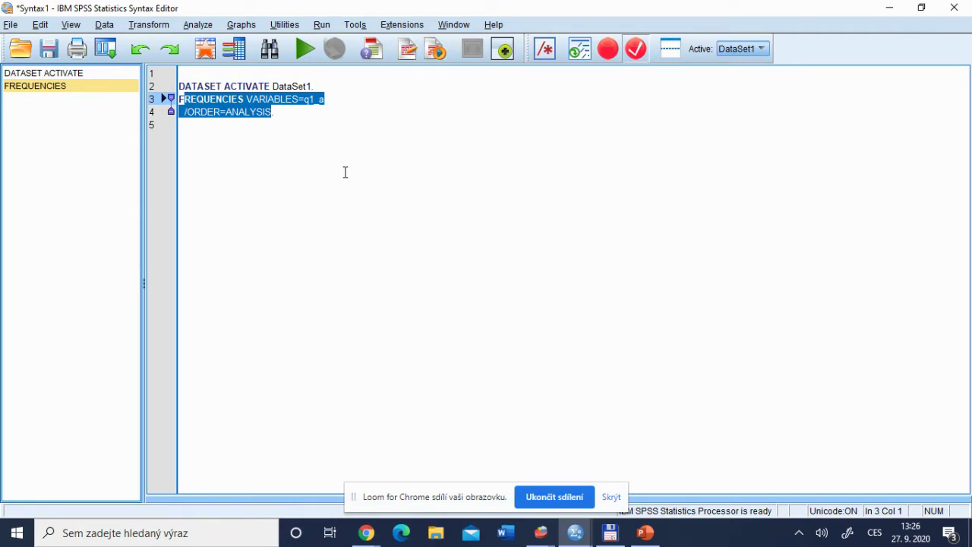
Revisit the PowerPoint slide on the three SPSS windows and switch back to the ISSP2007 data editor
{"action": "key", "text": "alt+Tab"}
{"action": "key", "text": "alt+Tab"}
{"action": "key", "text": "alt+Tab"}
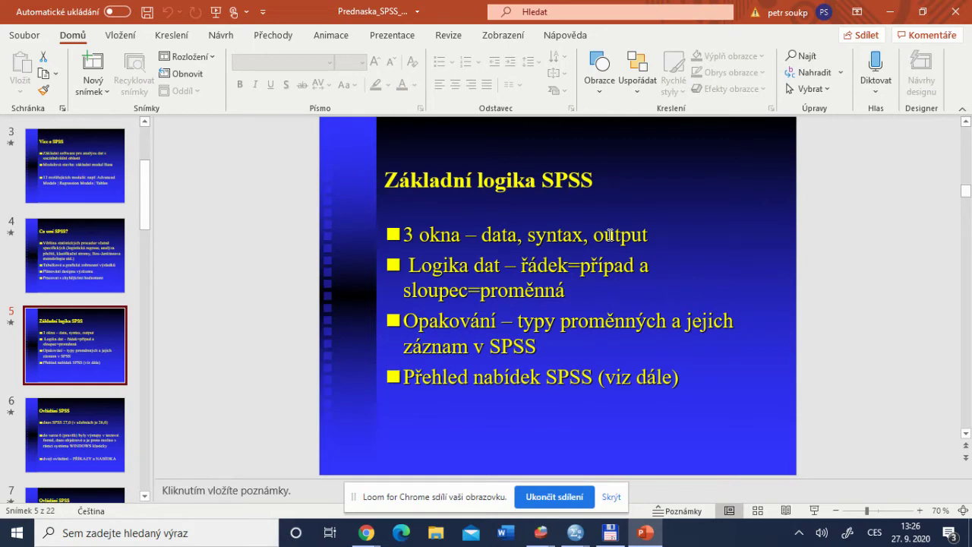
{"action": "key", "text": "alt+Tab"}
{"action": "key", "text": "alt+Tab"}
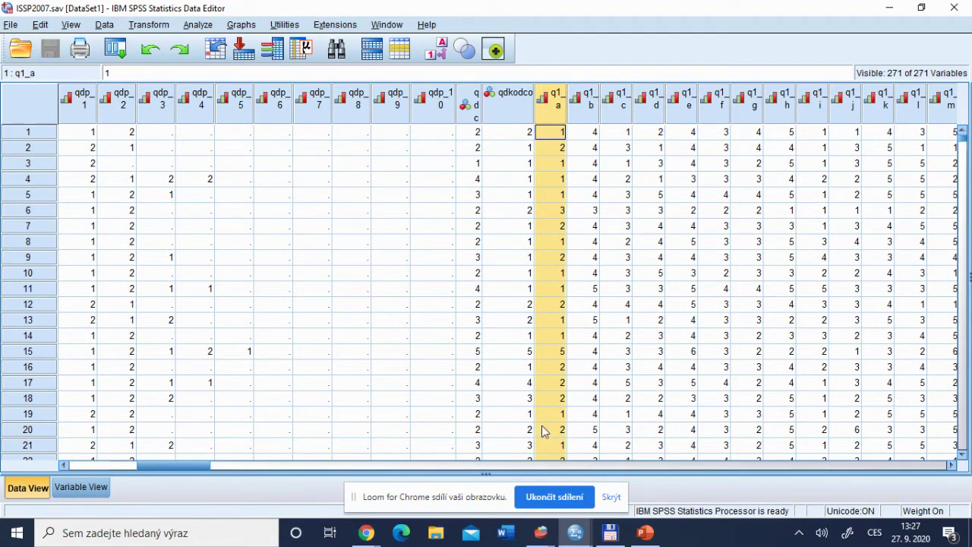
Look through the data columns from cisdot to the q3 items and read the descriptions of cisdot and qc_1
{"action": "left_click_drag", "start_coordinate": [183, 464], "coordinate": [74, 468]}
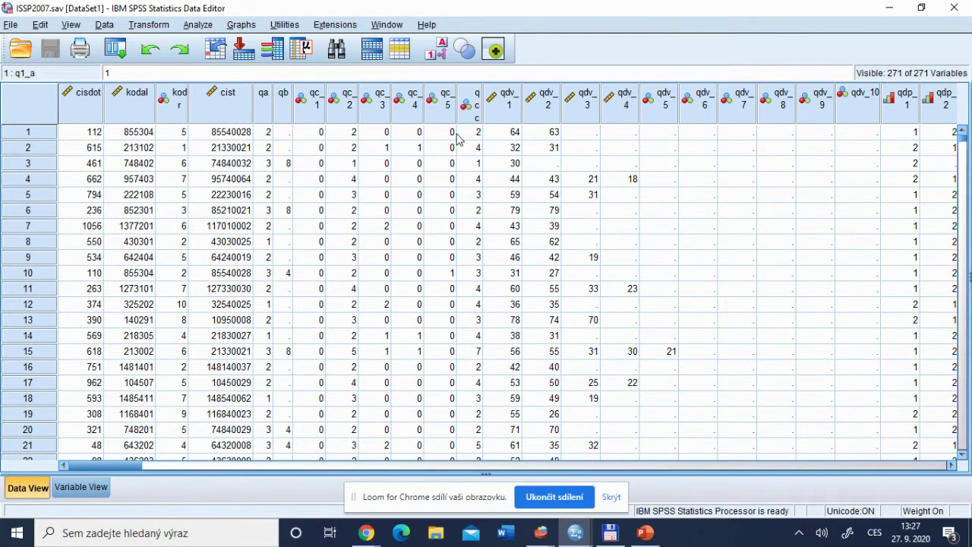
{"action": "left_click_drag", "start_coordinate": [137, 465], "coordinate": [219, 465]}
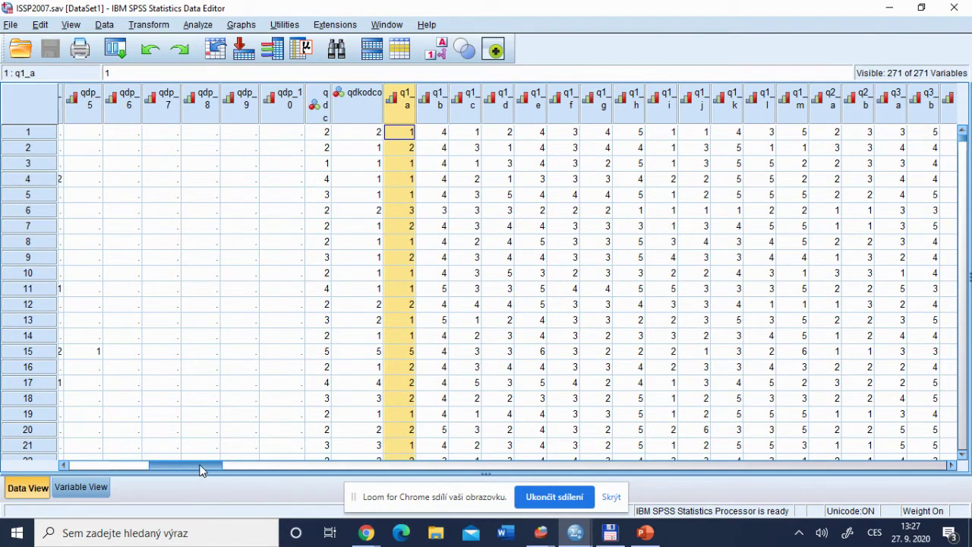
{"action": "left_click_drag", "start_coordinate": [199, 465], "coordinate": [98, 467]}
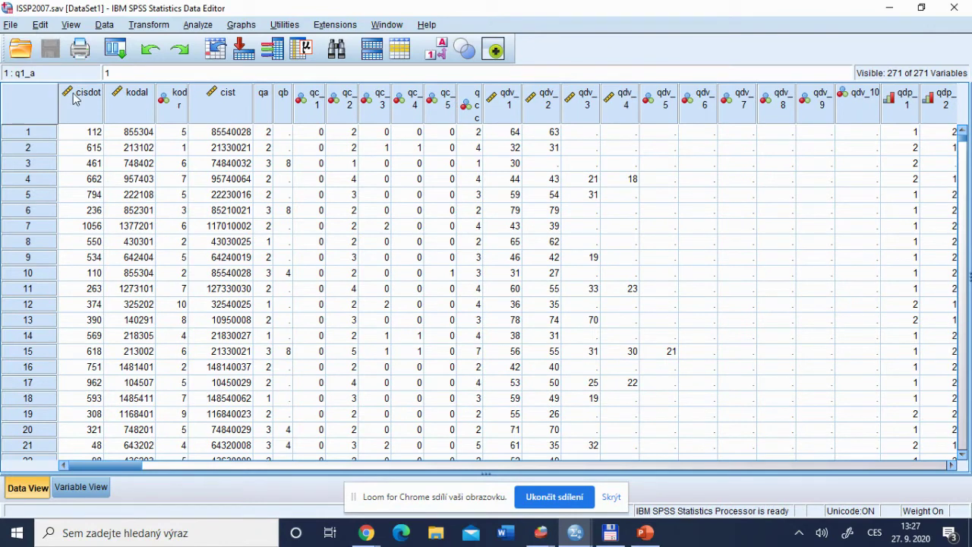
{"action": "mouse_move", "coordinate": [73, 98]}
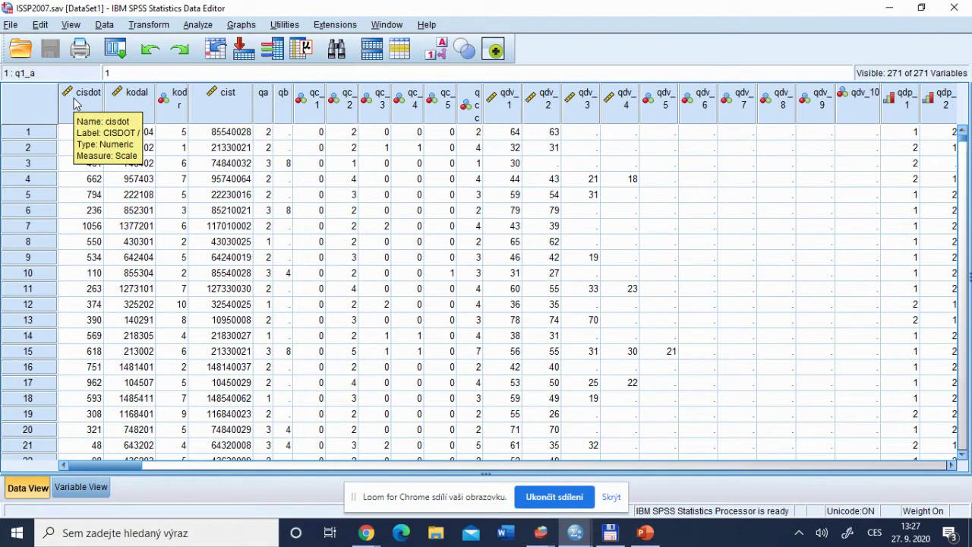
{"action": "mouse_move", "coordinate": [301, 103]}
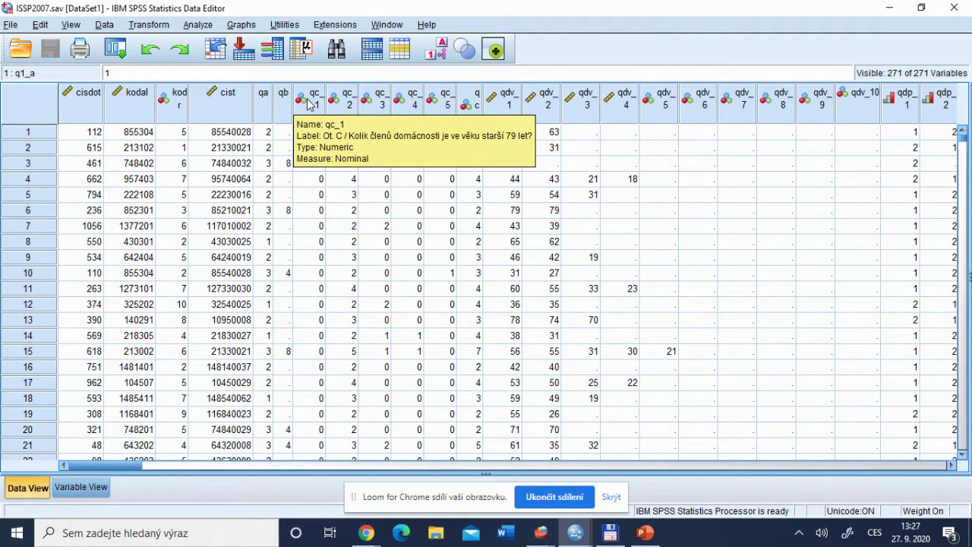
{"action": "mouse_move", "coordinate": [889, 110]}
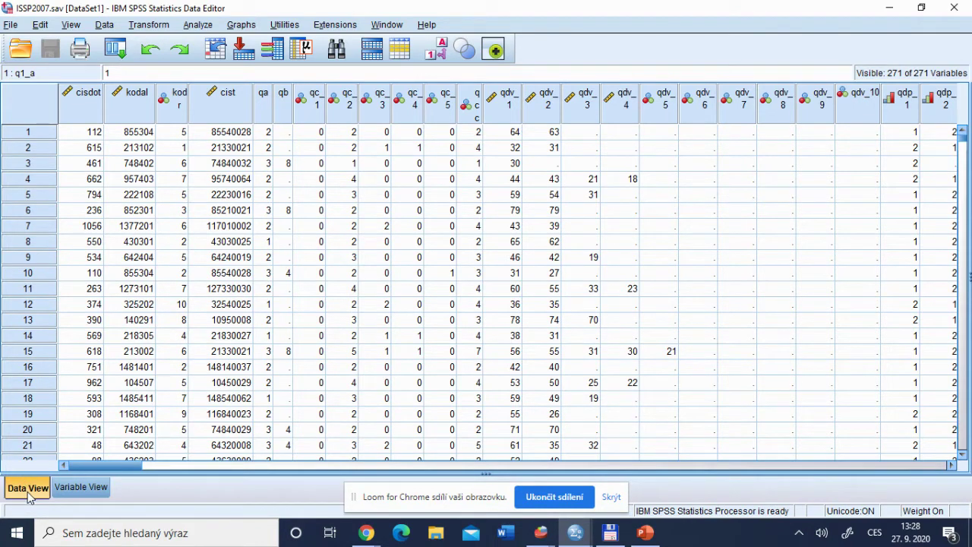
Display the variable definitions and examine the cisdot entry with its Name and Type attributes
{"action": "left_click", "coordinate": [77, 489]}
{"action": "left_click", "coordinate": [25, 89]}
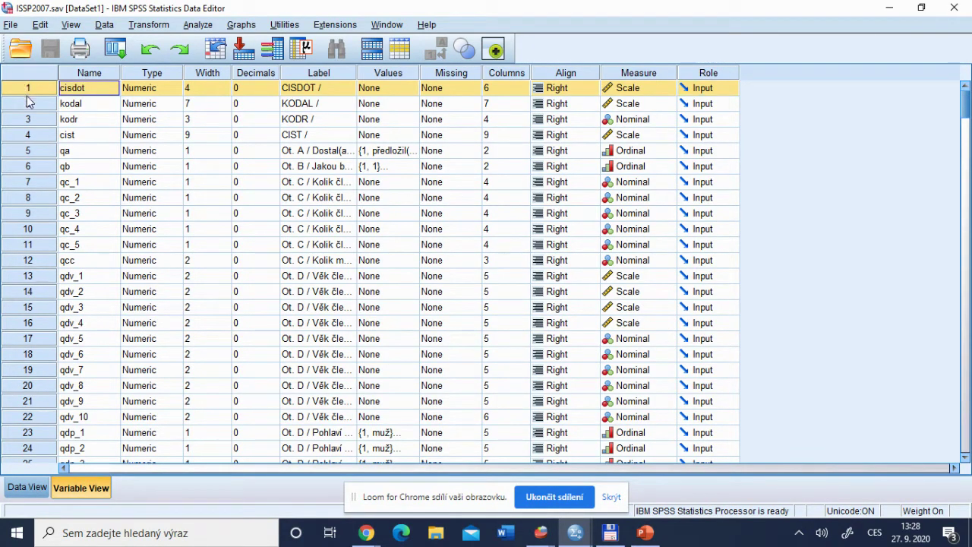
{"action": "left_click", "coordinate": [89, 73]}
{"action": "left_click", "coordinate": [30, 89]}
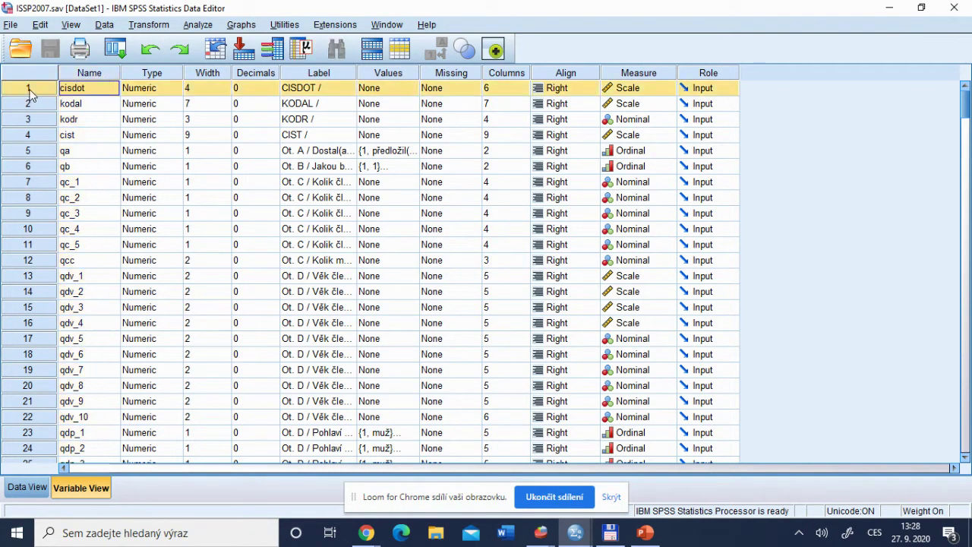
{"action": "left_click", "coordinate": [90, 74]}
{"action": "left_click", "coordinate": [151, 75]}
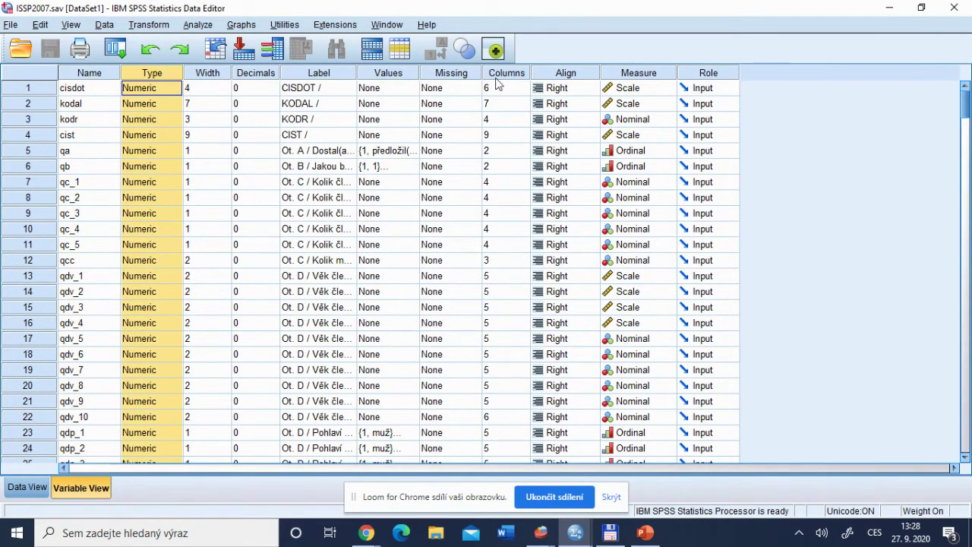
Examine the Measure attribute and review the Scale, Ordinal and Nominal choices for cisdot without selecting another
{"action": "left_click", "coordinate": [638, 73]}
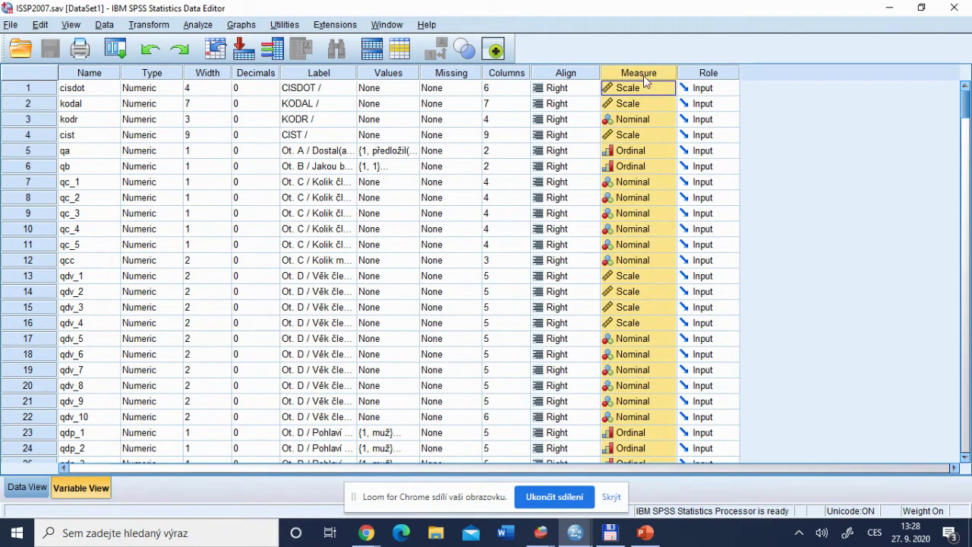
{"action": "left_click", "coordinate": [658, 86]}
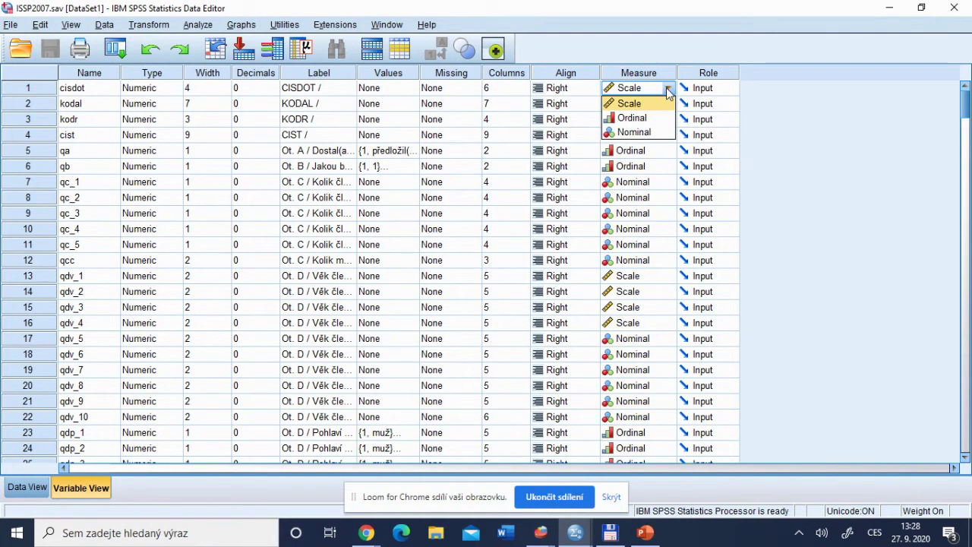
{"action": "left_click", "coordinate": [667, 89]}
{"action": "left_click", "coordinate": [668, 89]}
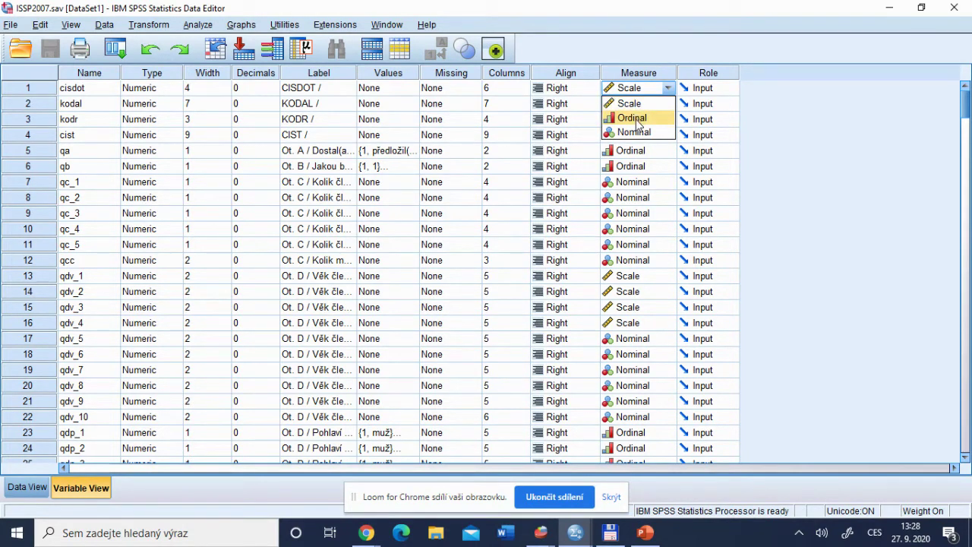
{"action": "key", "text": "Escape"}
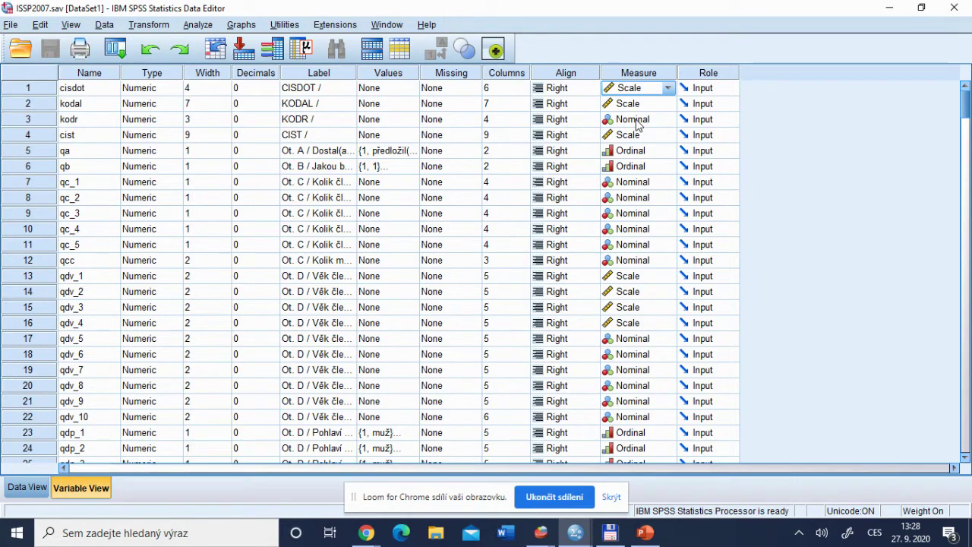
Switch to the PowerPoint presentation and advance to the slide "Ovládání SPSS"
{"action": "key", "text": "alt+Tab"}
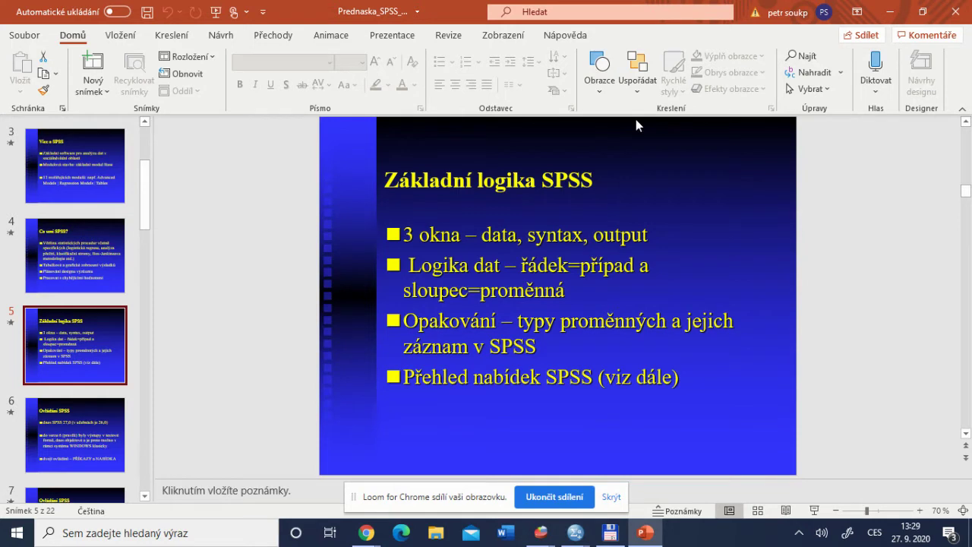
{"action": "key", "text": "Down"}
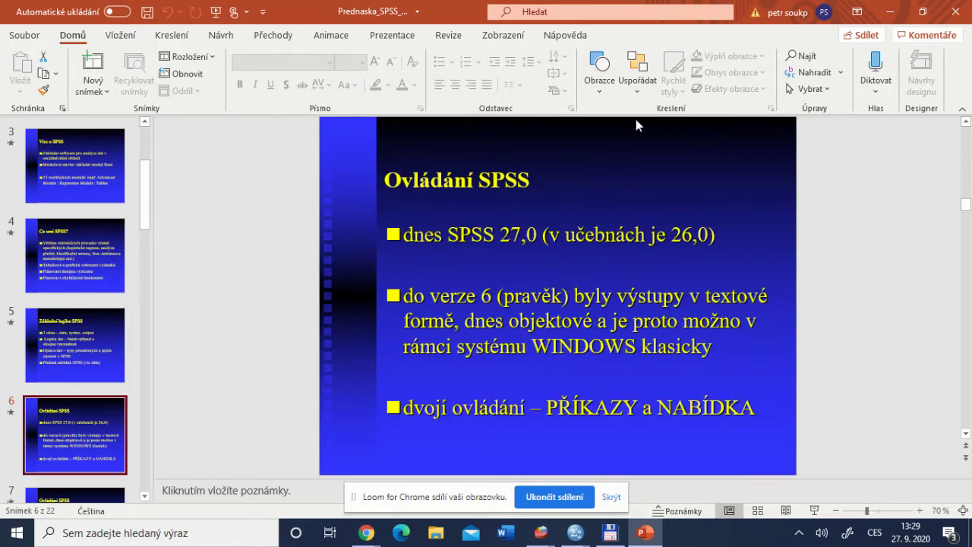
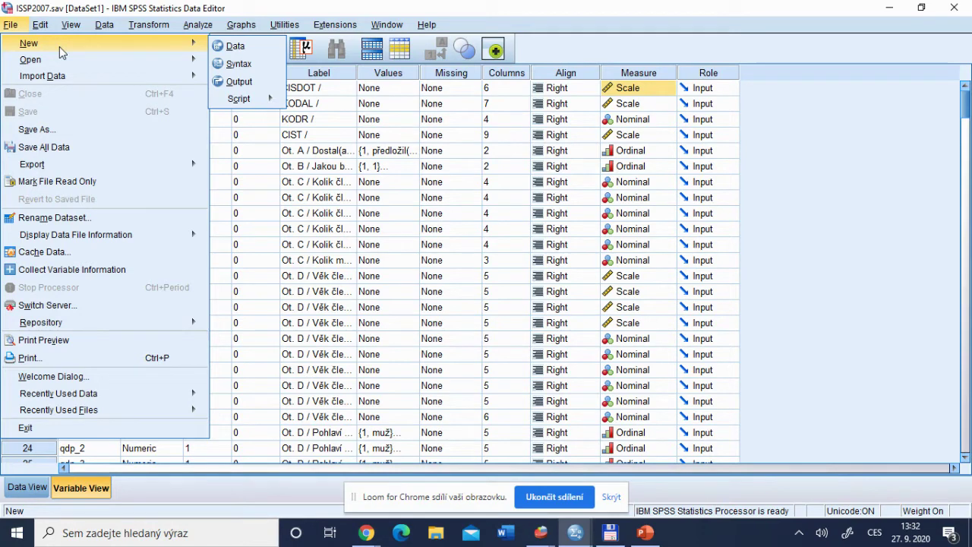
Review the commands for viewing, managing and transforming data, including Merge Files, Weight Cases and Recode into Different Variables
{"action": "mouse_move", "coordinate": [45, 32]}
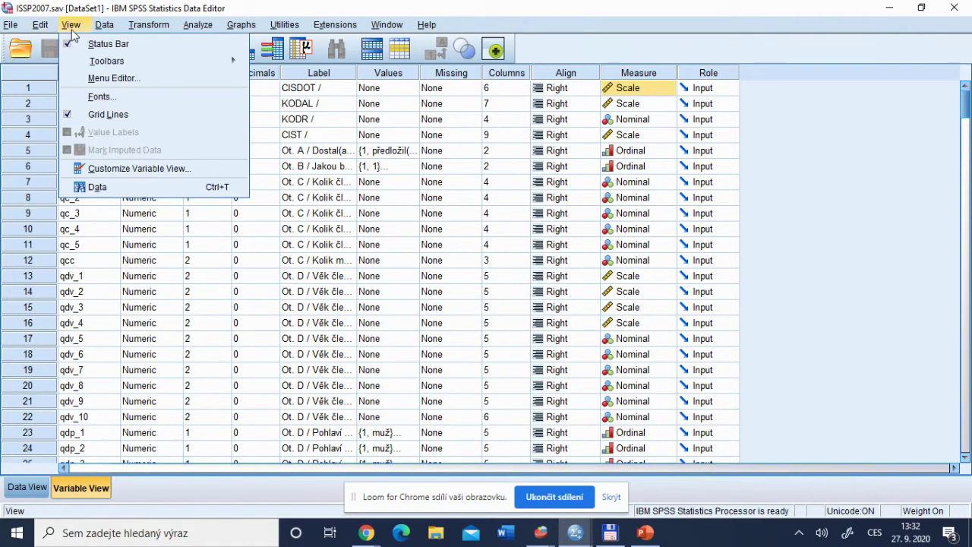
{"action": "mouse_move", "coordinate": [107, 28]}
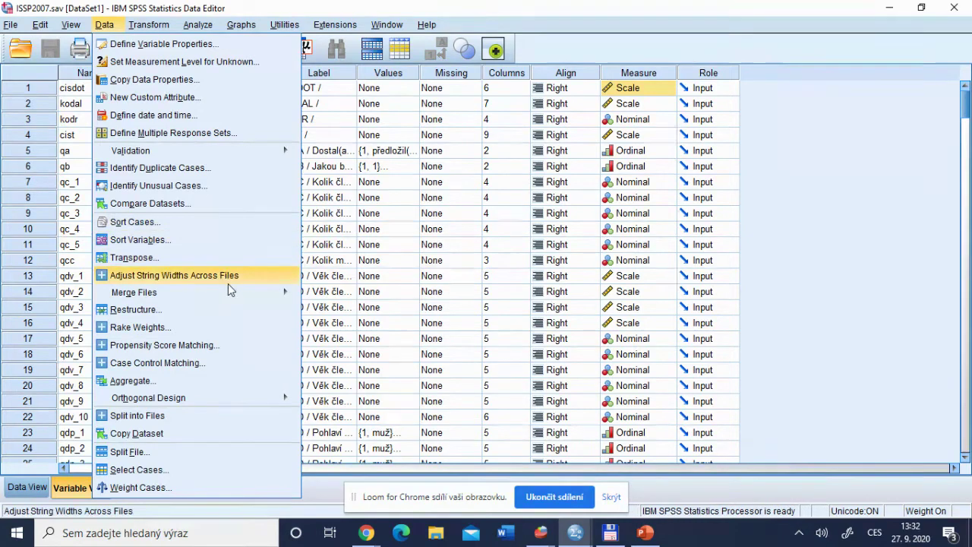
{"action": "mouse_move", "coordinate": [231, 290]}
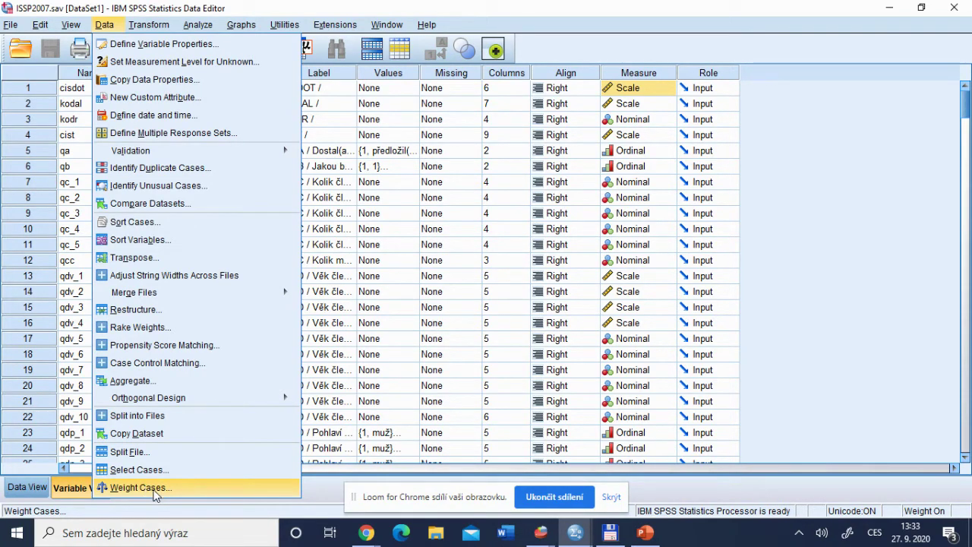
{"action": "mouse_move", "coordinate": [152, 26]}
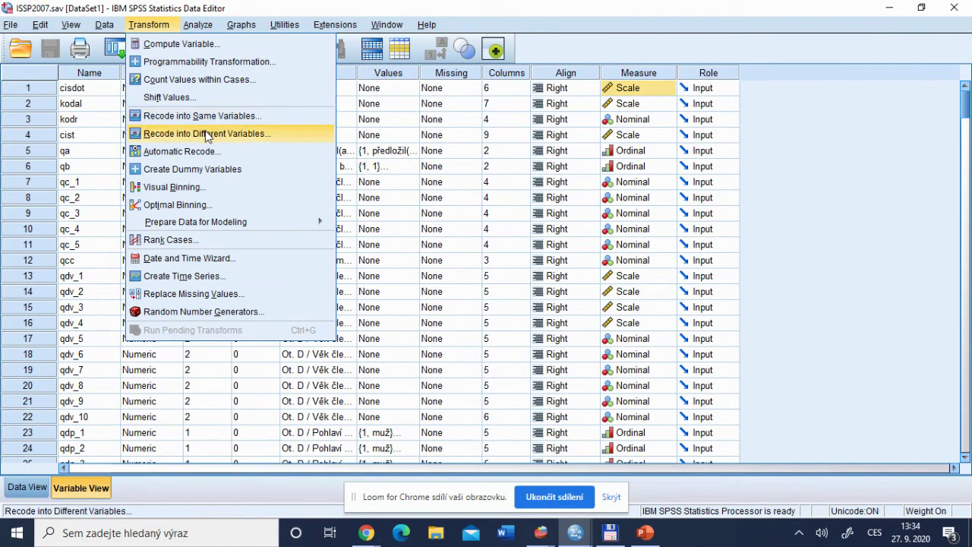
Review the available analysis procedures, including Descriptive Statistics, Regression and Neural Networks
{"action": "mouse_move", "coordinate": [197, 29]}
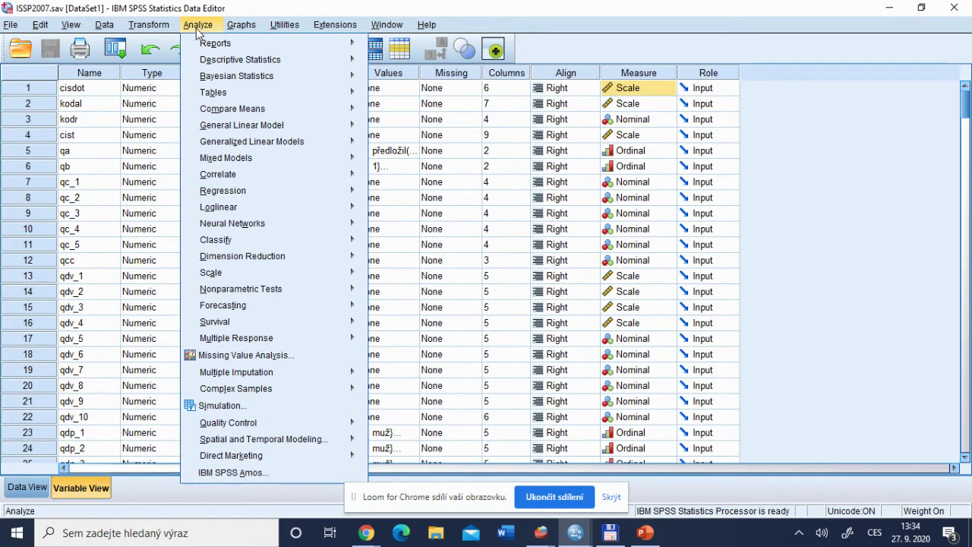
{"action": "mouse_move", "coordinate": [270, 67]}
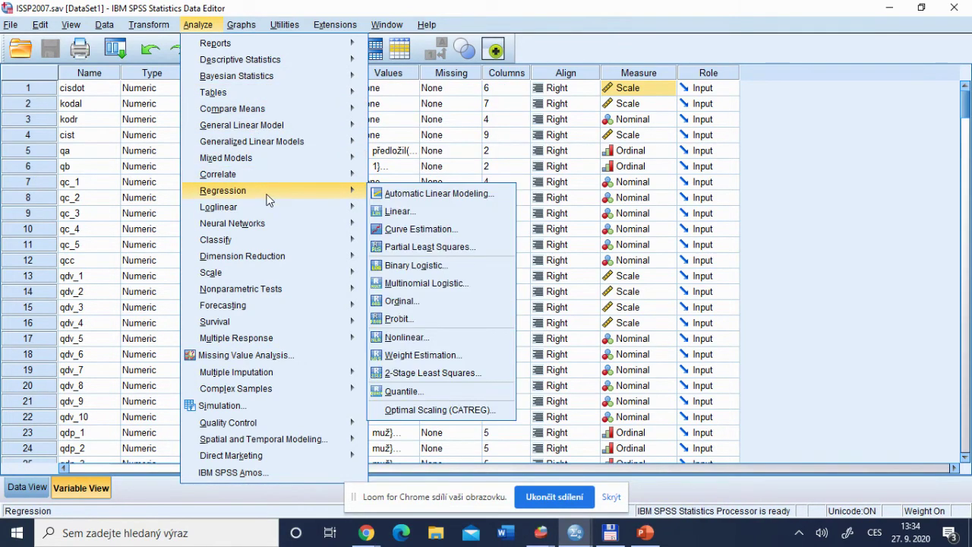
{"action": "mouse_move", "coordinate": [271, 212]}
{"action": "mouse_move", "coordinate": [291, 79]}
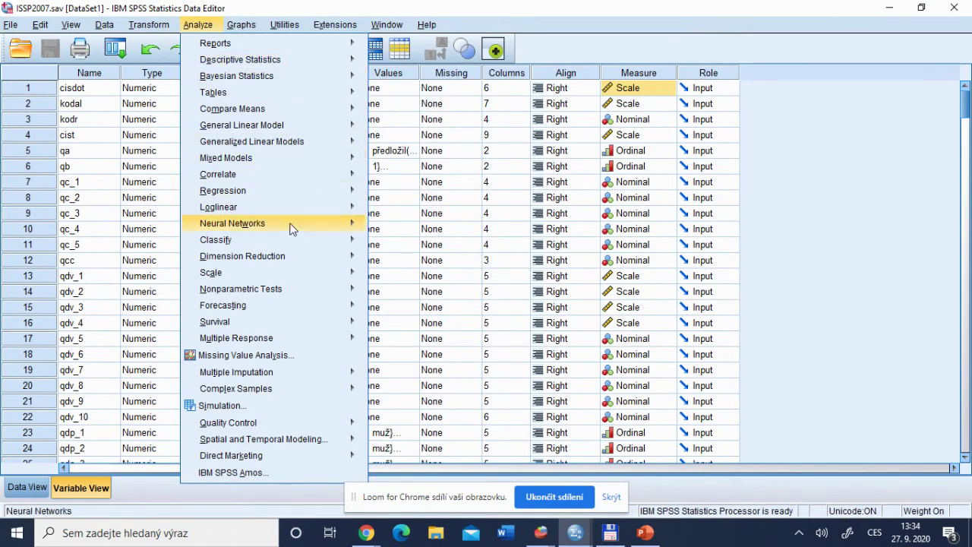
{"action": "mouse_move", "coordinate": [287, 240]}
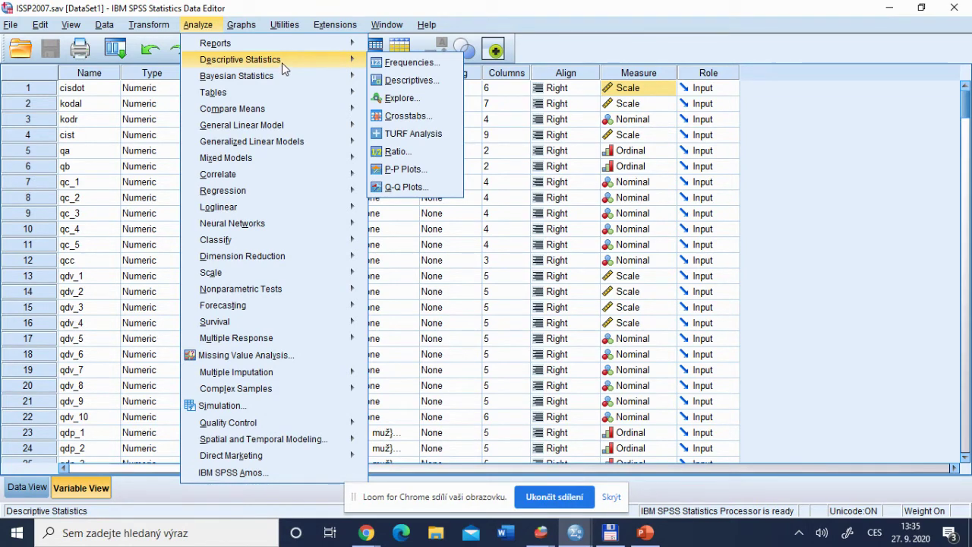
Review the charting commands, from Chart Builder to the legacy chart types, and close the list
{"action": "mouse_move", "coordinate": [243, 29]}
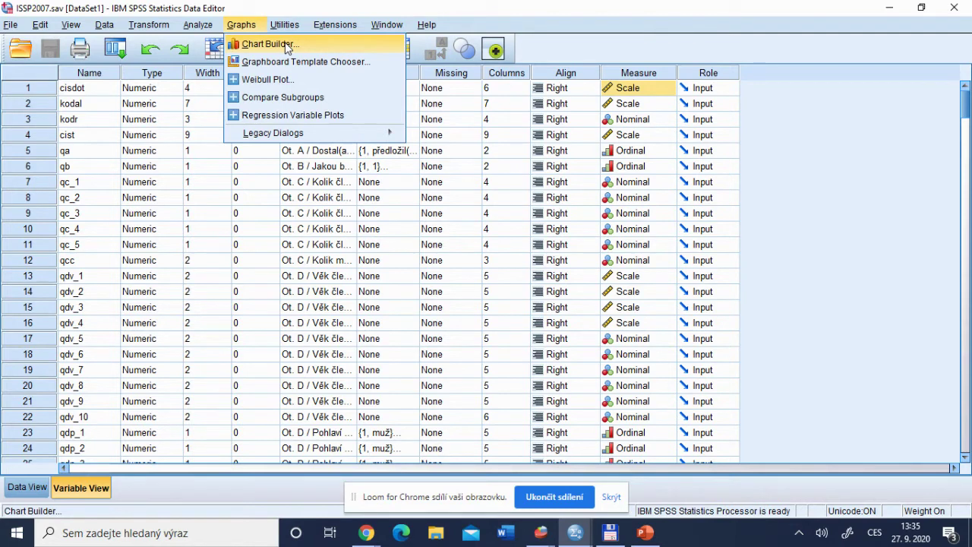
{"action": "mouse_move", "coordinate": [315, 133]}
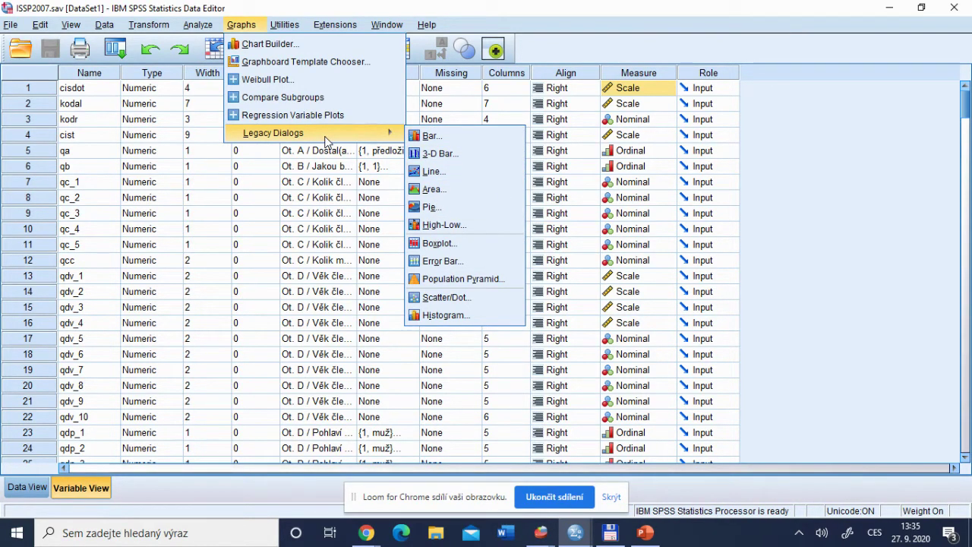
{"action": "key", "text": "Escape"}
{"action": "key", "text": "Escape"}
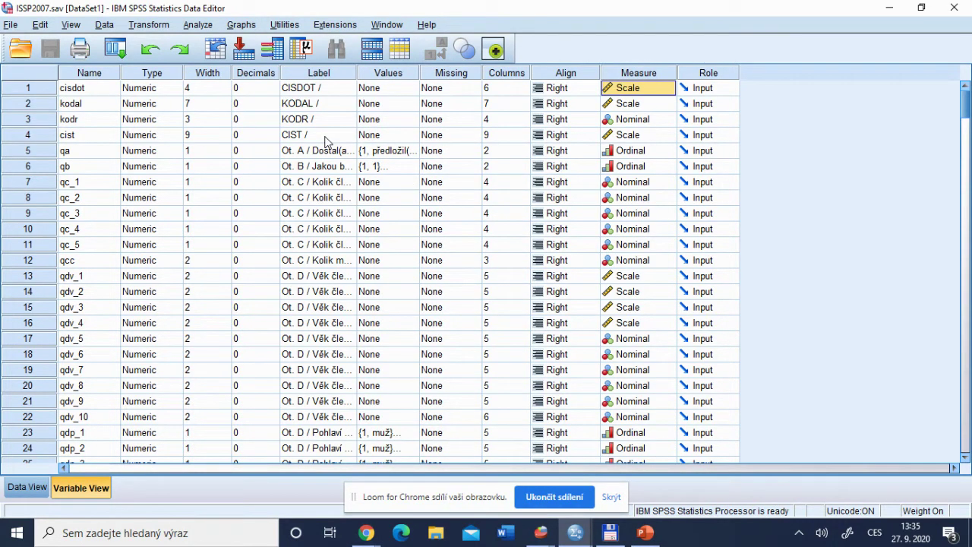
Look over the help resources, view the program's version information and close it
{"action": "left_click", "coordinate": [426, 26]}
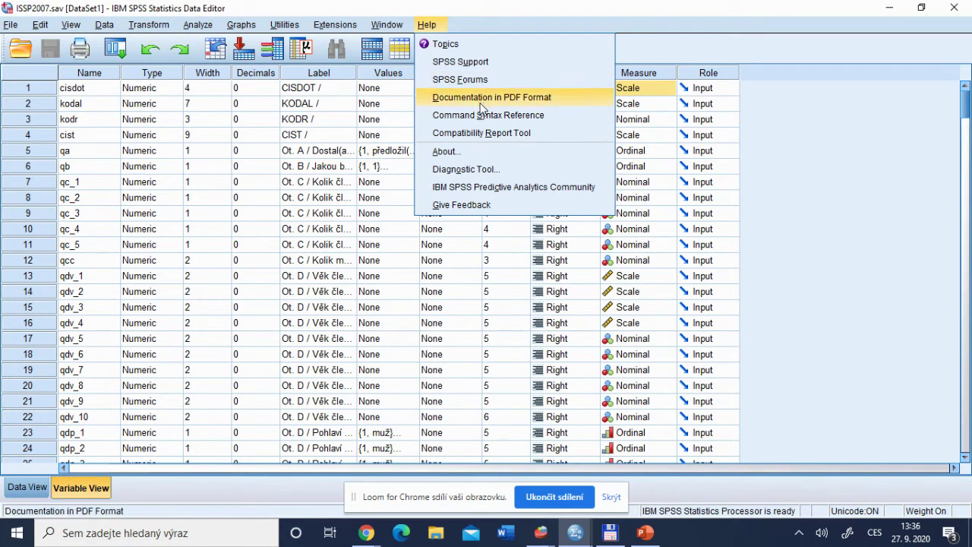
{"action": "left_click", "coordinate": [475, 150]}
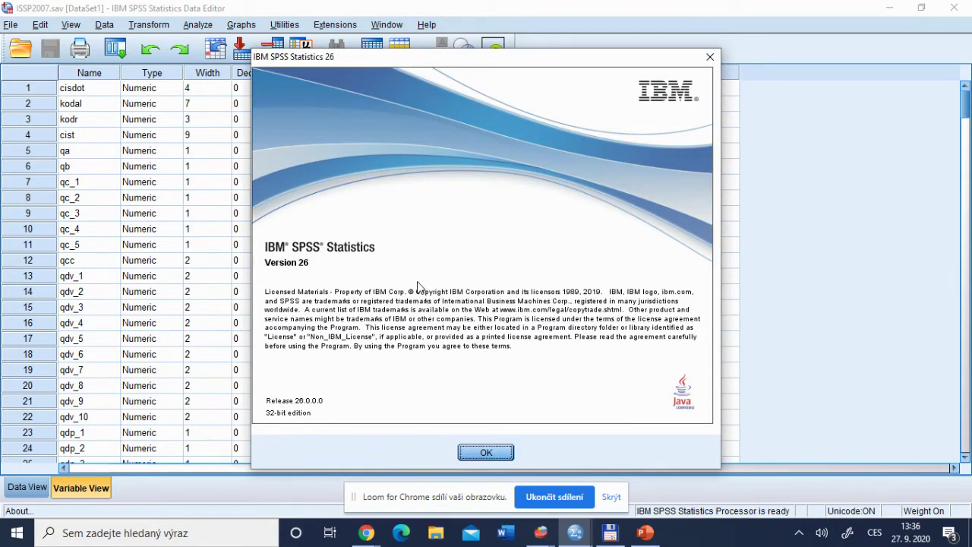
{"action": "left_click", "coordinate": [489, 457]}
Switch to the PowerPoint presentation and advance to the slide "Typy souborů v SPSS"
{"action": "key", "text": "alt+Tab"}
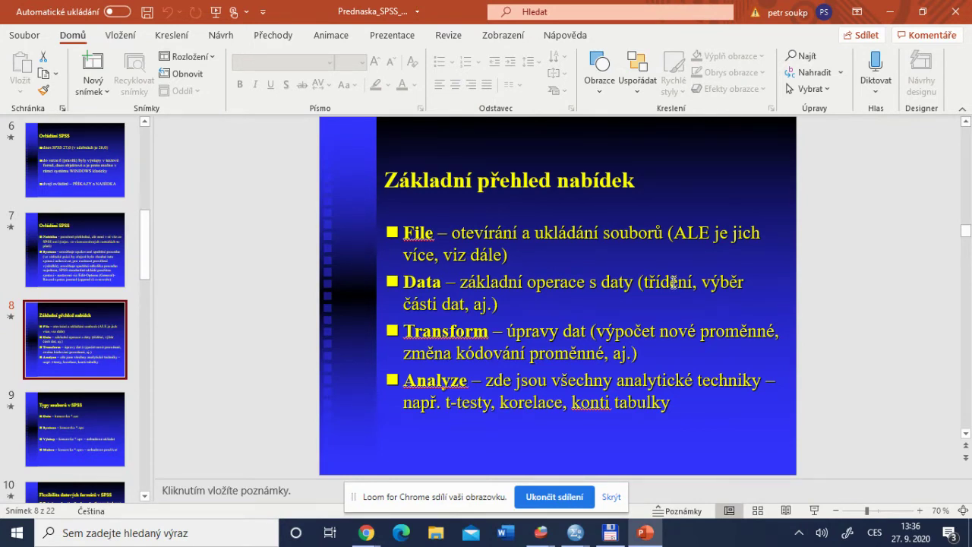
{"action": "scroll", "coordinate": [673, 282], "scroll_direction": "down", "scroll_amount": 1}
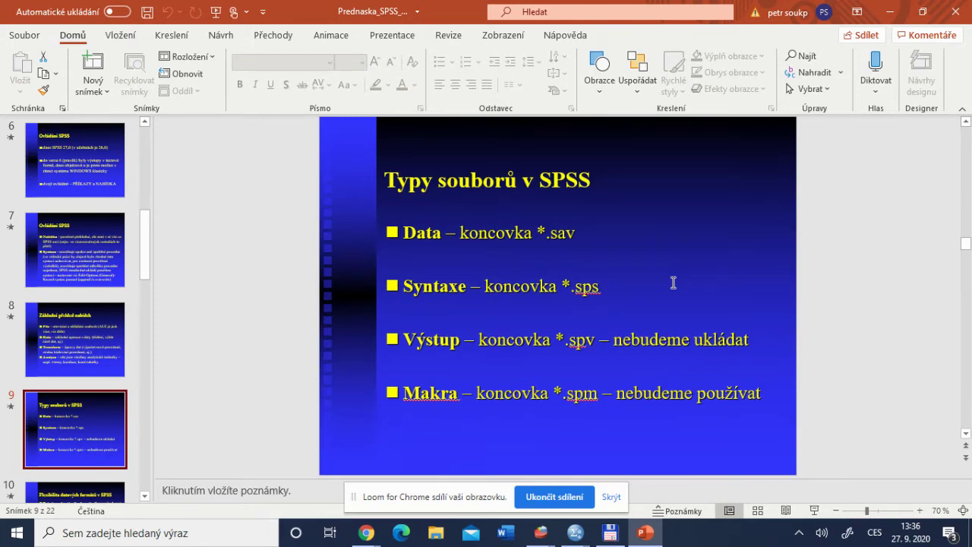
Switch to SPSS, view the data values and the variable definitions of ISSP2007.sav, and return to the PowerPoint file-types slide
{"action": "key", "text": "alt+Tab"}
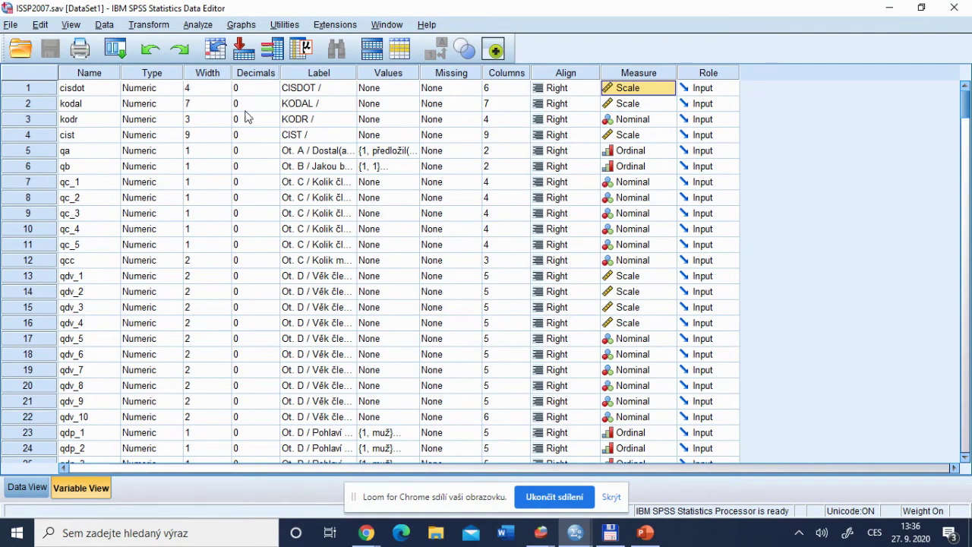
{"action": "left_click", "coordinate": [25, 487]}
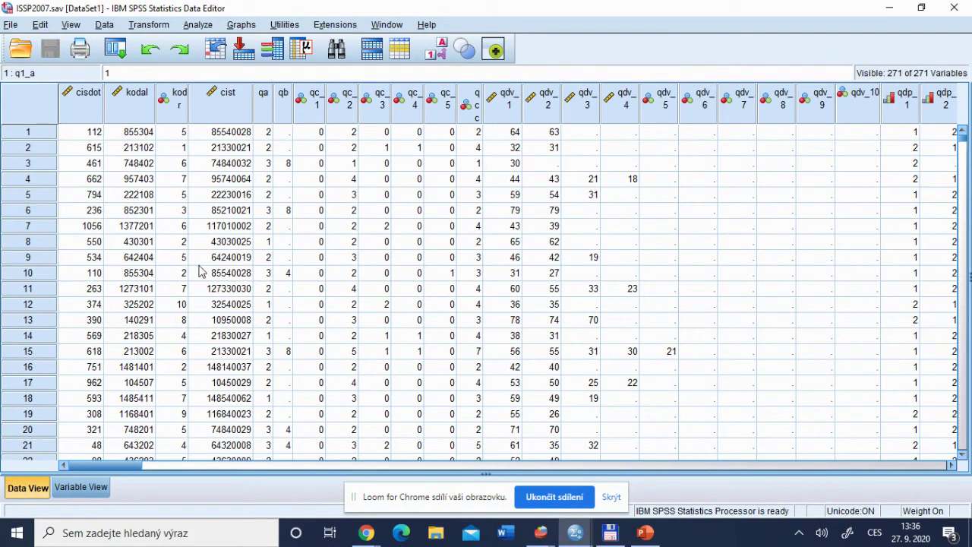
{"action": "left_click", "coordinate": [91, 484]}
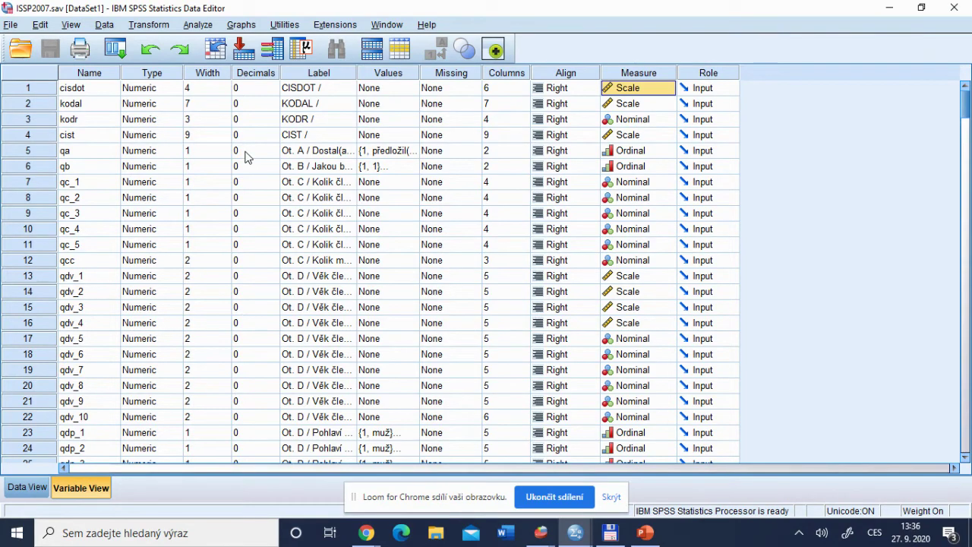
{"action": "key", "text": "alt+Tab"}
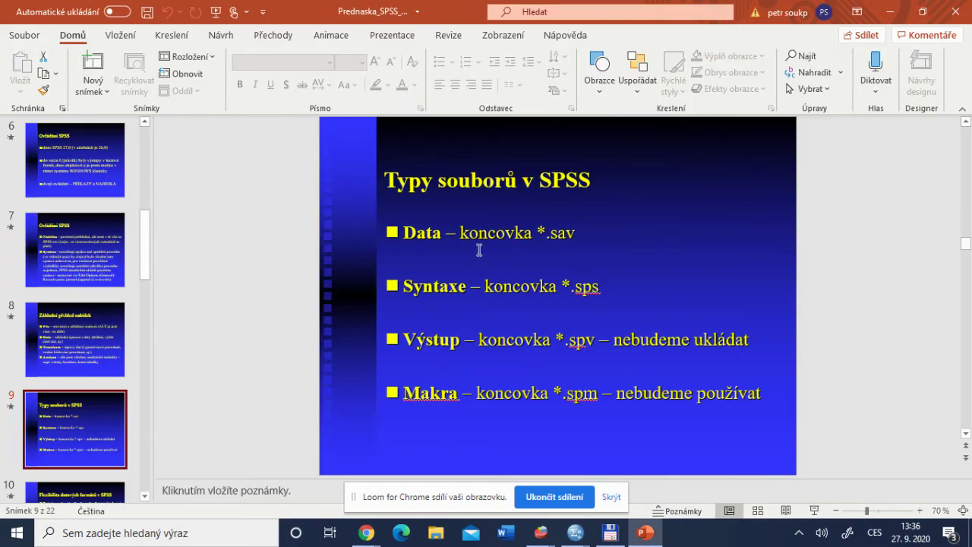
Highlight the *.sav extension on the file-types slide, view the ISSP2007.sav variable list in SPSS, and return to the slide
{"action": "left_click_drag", "start_coordinate": [460, 232], "coordinate": [581, 230]}
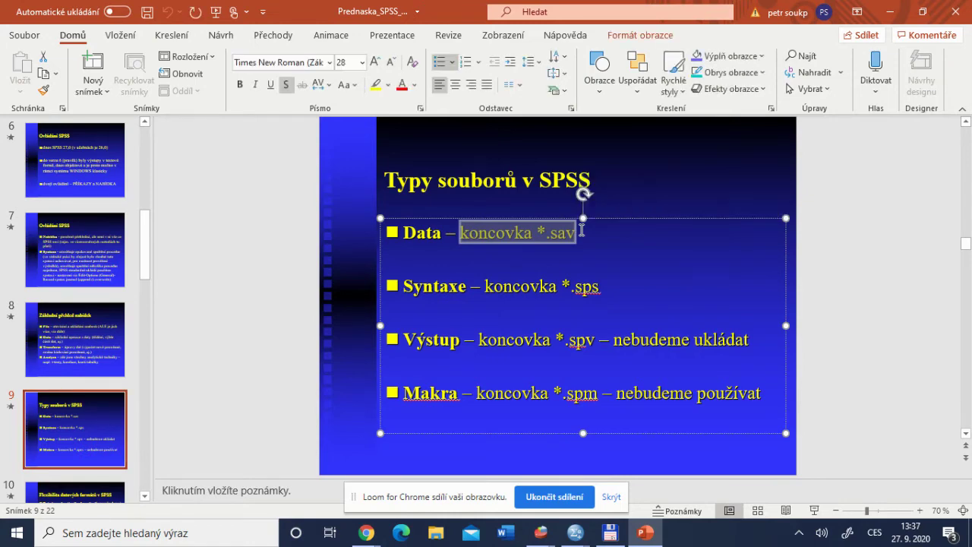
{"action": "key", "text": "Escape"}
{"action": "key", "text": "Escape"}
{"action": "key", "text": "alt+Tab"}
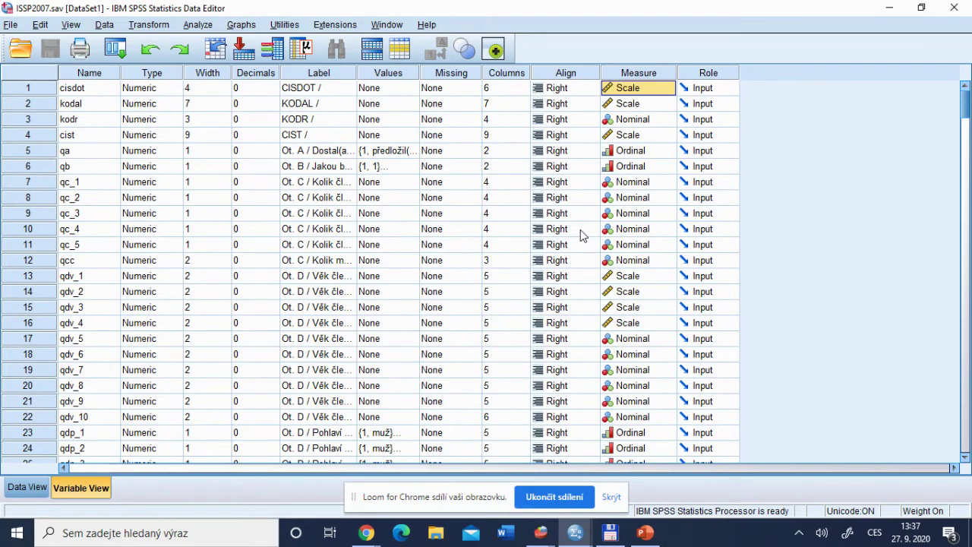
{"action": "key", "text": "alt+Tab"}
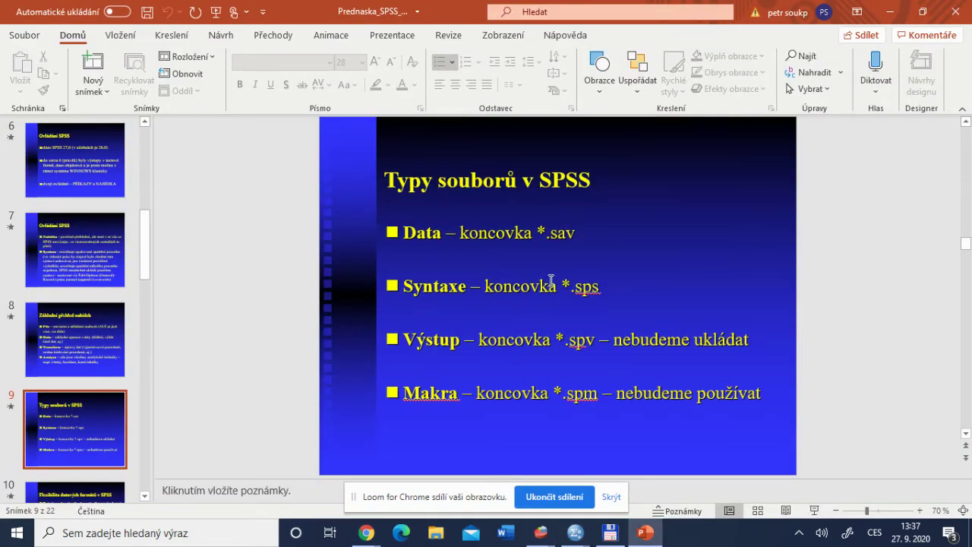
Switch to the SPSS Syntax Editor and point out the DATASET ACTIVATE and FREQUENCIES commands
{"action": "key", "text": "alt+Tab"}
{"action": "key", "text": "alt+Tab"}
{"action": "key", "text": "alt+Tab"}
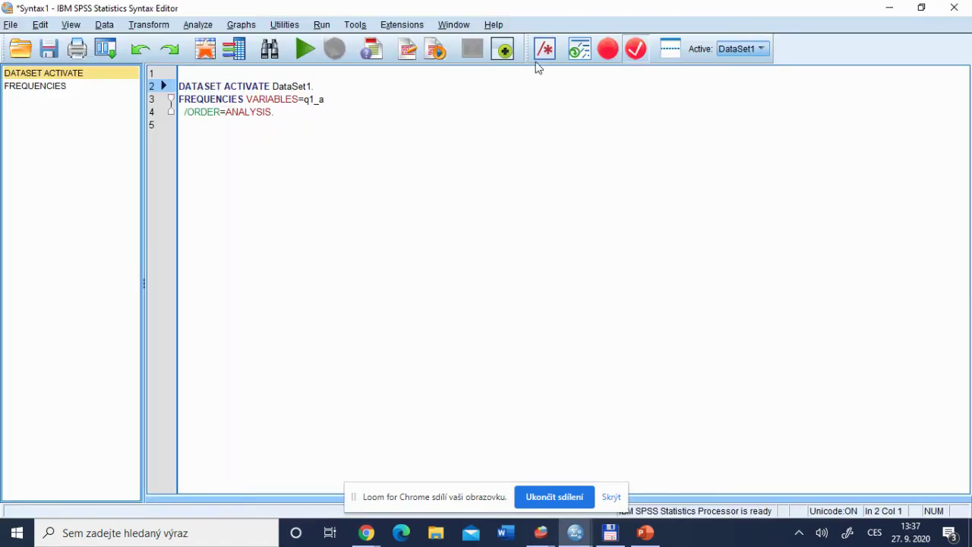
{"action": "left_click", "coordinate": [330, 120]}
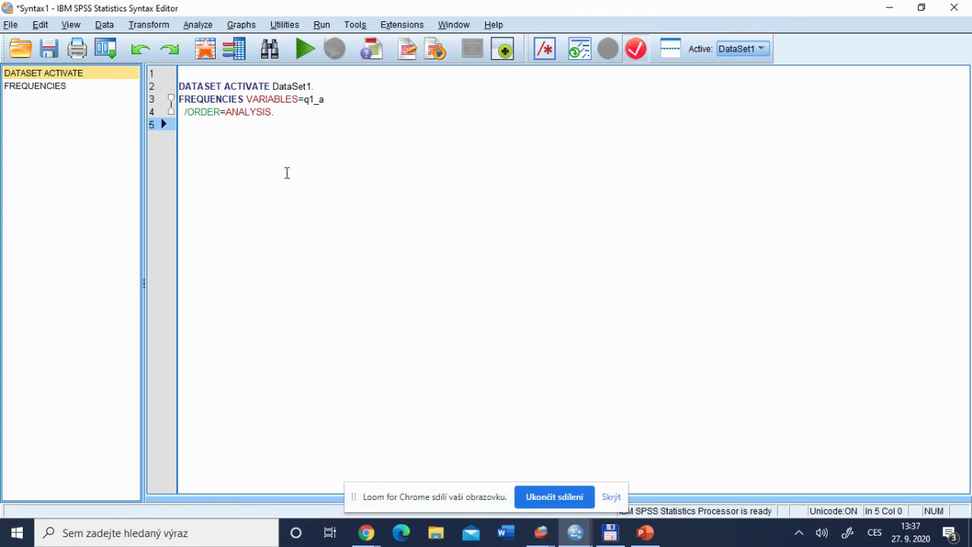
{"action": "left_click_drag", "start_coordinate": [192, 86], "coordinate": [215, 103]}
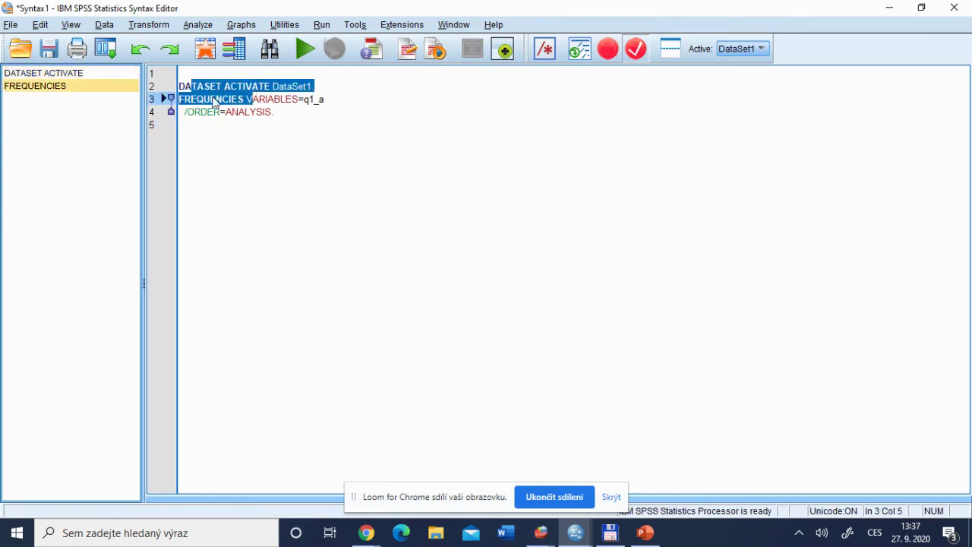
{"action": "left_click", "coordinate": [215, 103]}
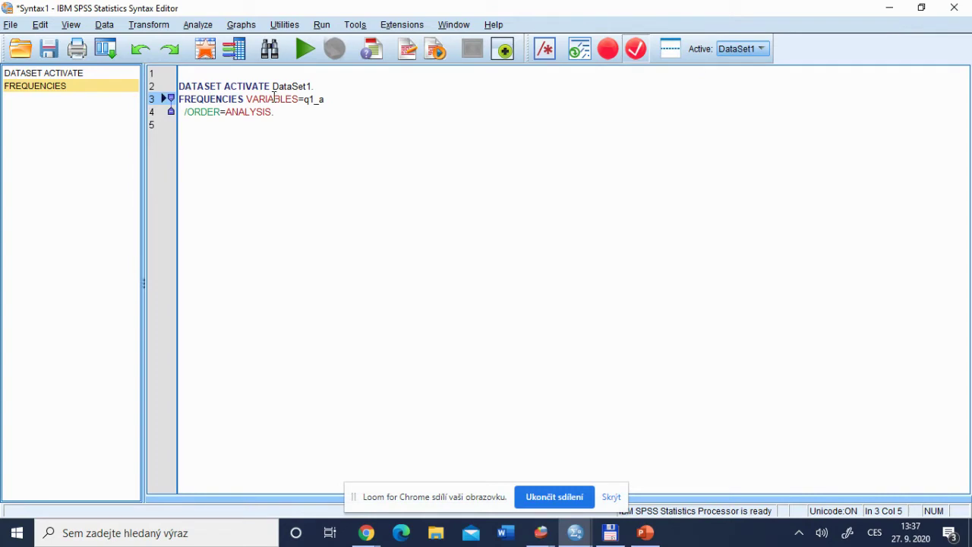
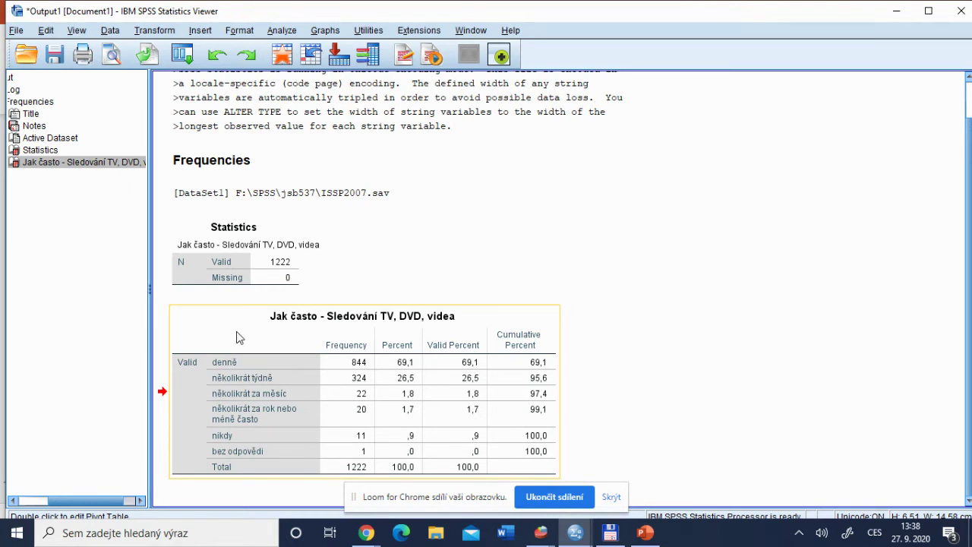
Return from the SPSS output to the PowerPoint file-types slide and point out the Makra entry
{"action": "key", "text": "alt+Tab"}
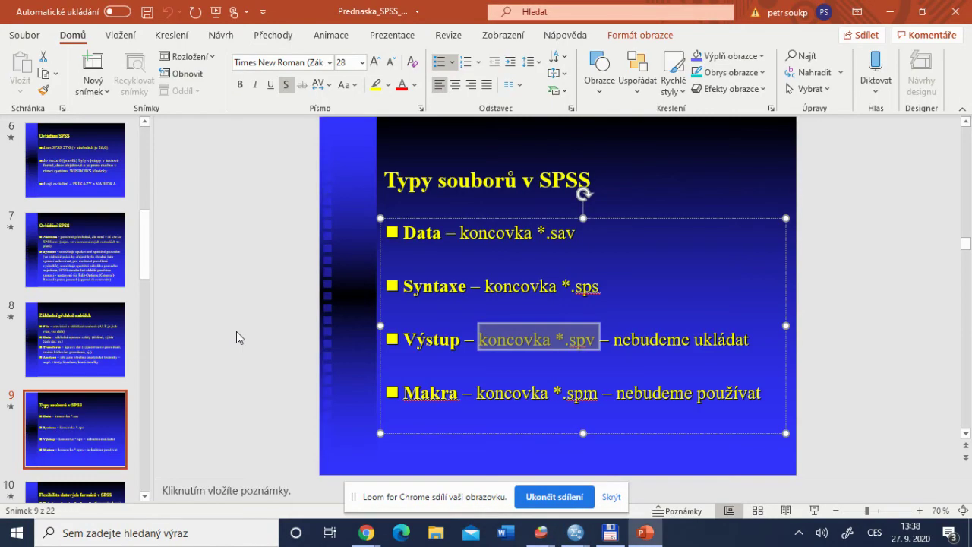
{"action": "left_click", "coordinate": [236, 338]}
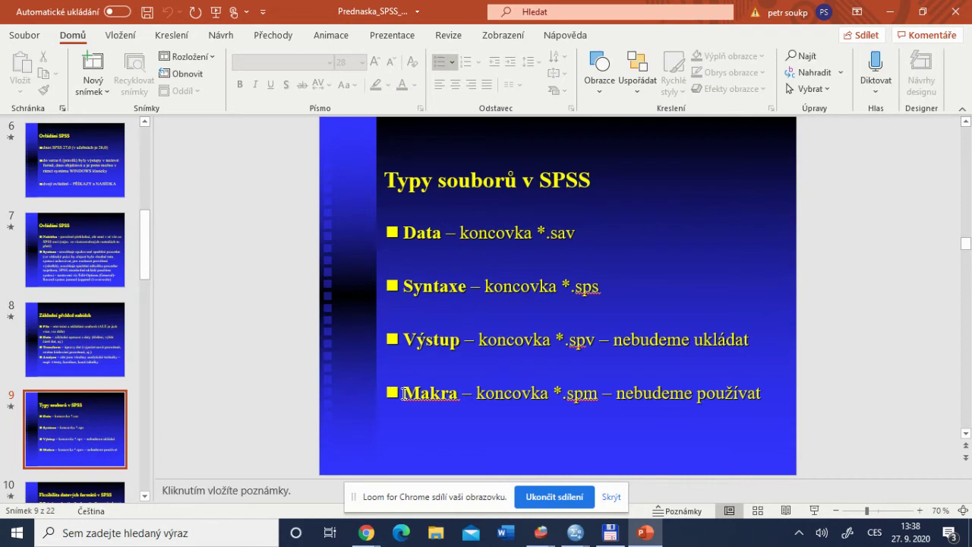
{"action": "left_click", "coordinate": [406, 393]}
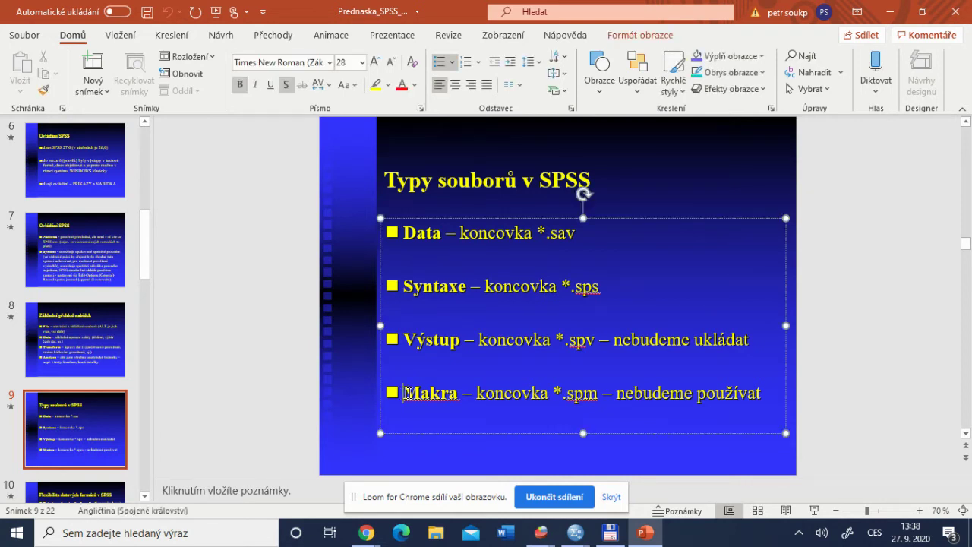
{"action": "key", "text": "Escape"}
{"action": "key", "text": "Escape"}
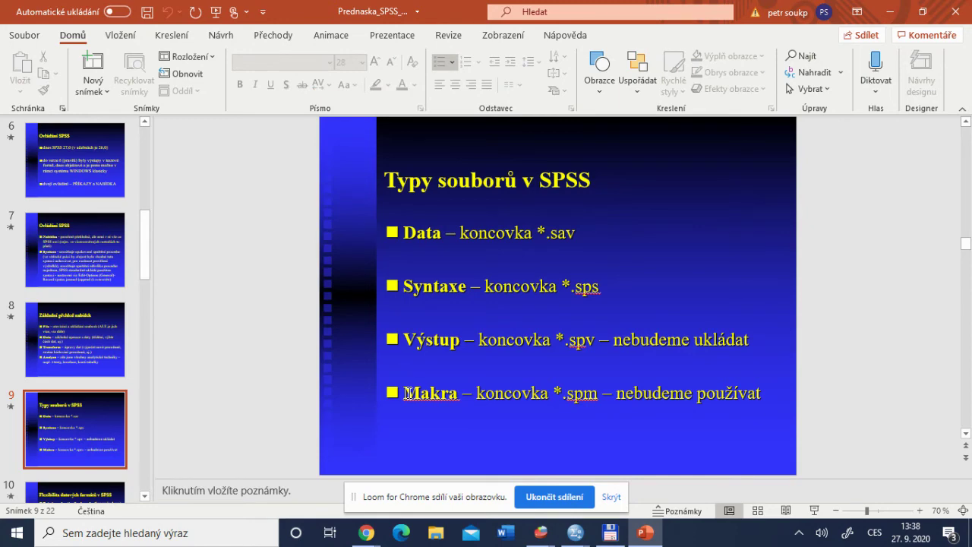
Switch to the SPSS Data Editor, review which new file types can be created, including scripts, and return to PowerPoint
{"action": "key", "text": "alt+Tab"}
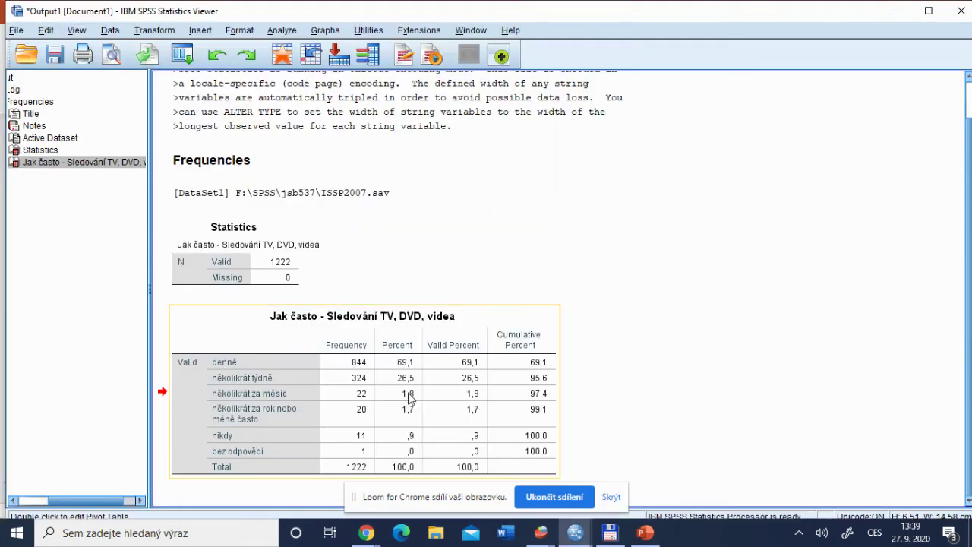
{"action": "key", "text": "alt+Tab"}
{"action": "key", "text": "Tab"}
{"action": "key", "text": "Tab"}
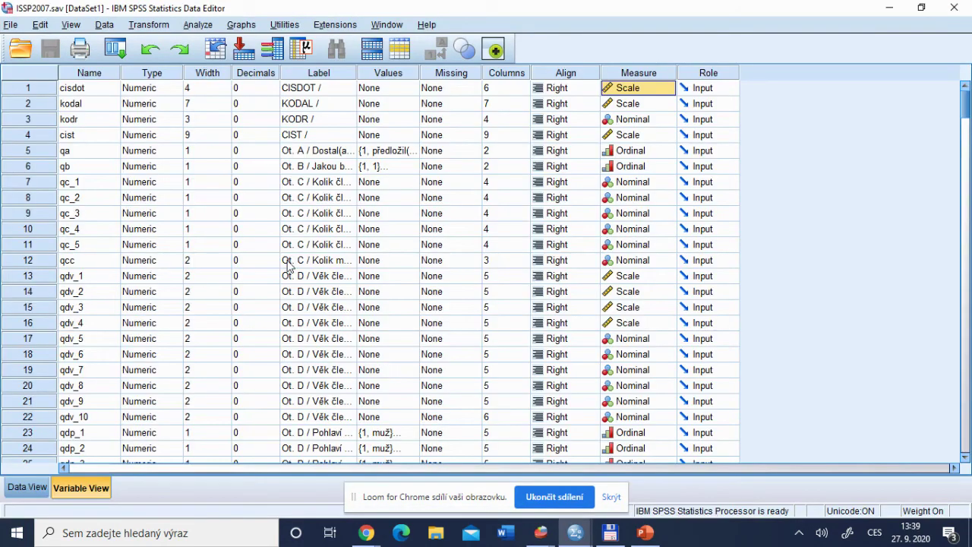
{"action": "left_click", "coordinate": [14, 25]}
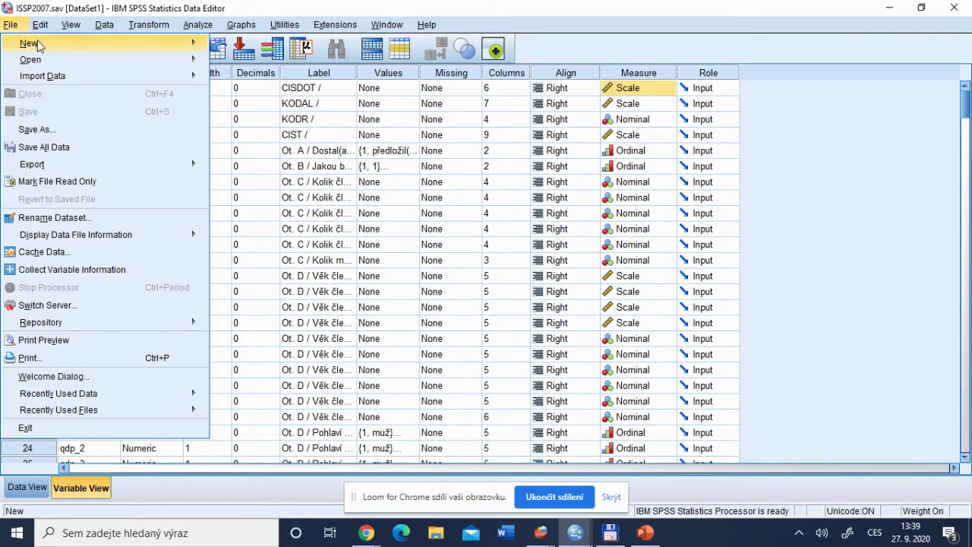
{"action": "mouse_move", "coordinate": [40, 46]}
{"action": "mouse_move", "coordinate": [256, 100]}
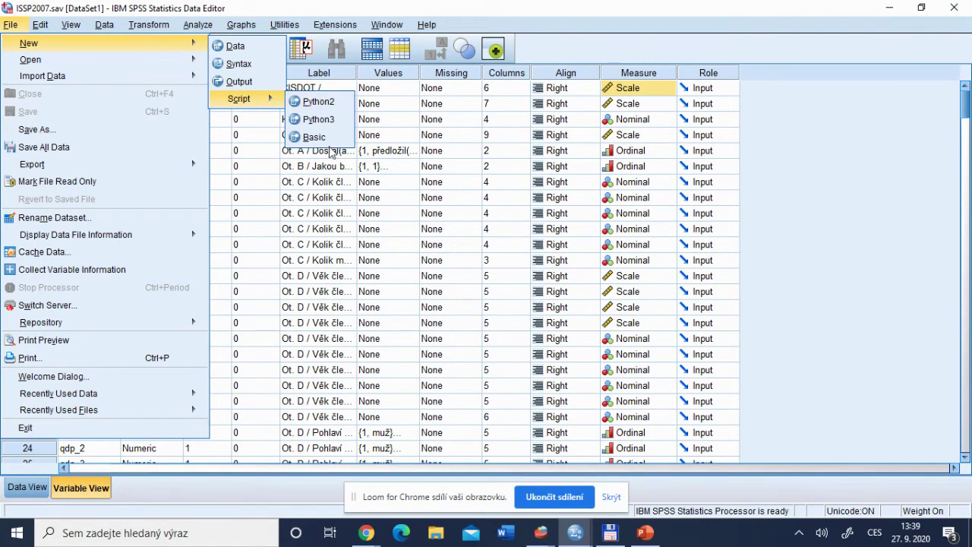
{"action": "key", "text": "alt+Tab"}
{"action": "key", "text": "Tab"}
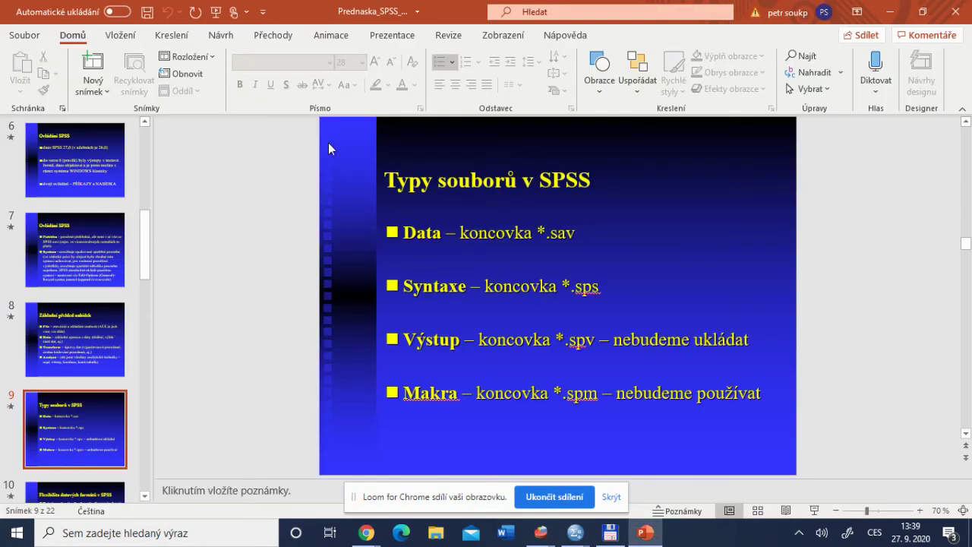
Review the languages offered for a new script in SPSS, and advance the PowerPoint presentation to "Flexibilita datových formátů v SPSS"
{"action": "key", "text": "alt+Tab"}
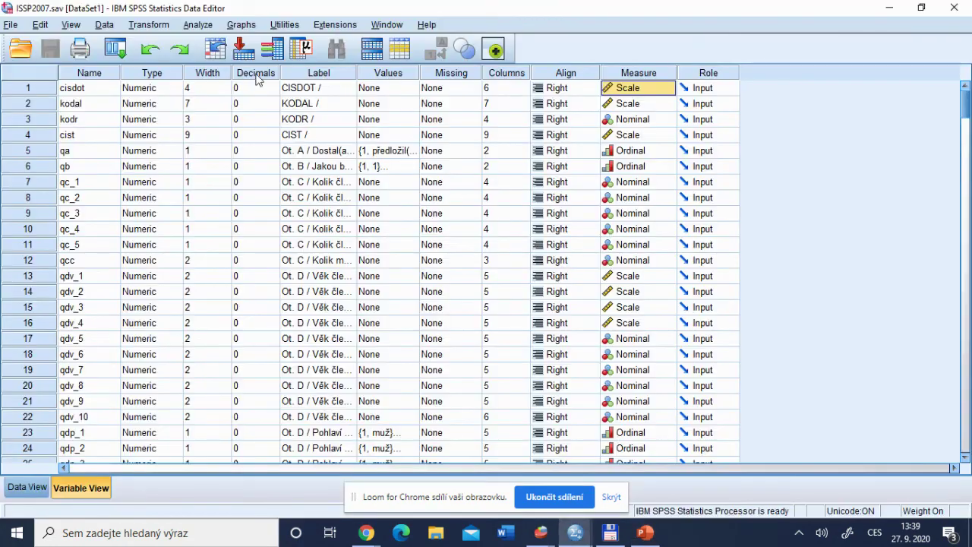
{"action": "left_click", "coordinate": [15, 28]}
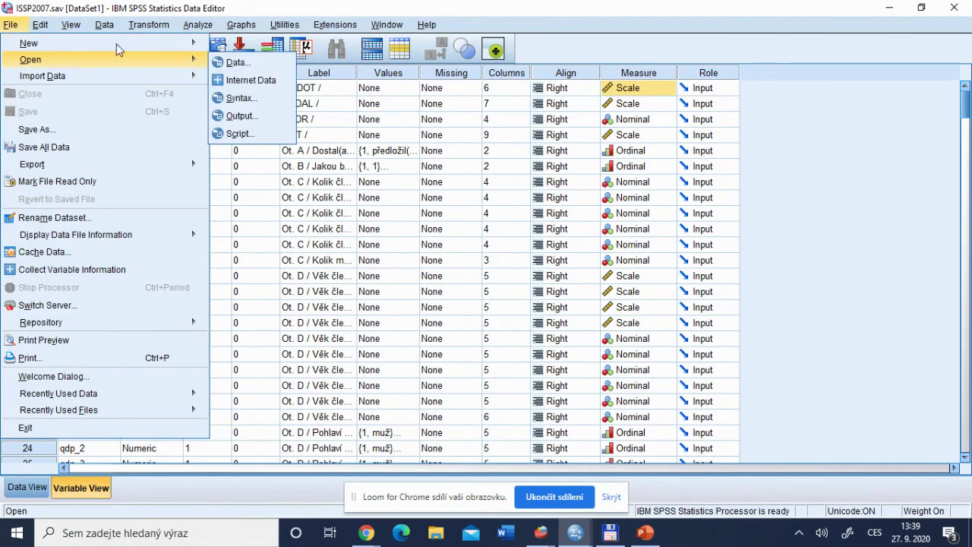
{"action": "mouse_move", "coordinate": [183, 48]}
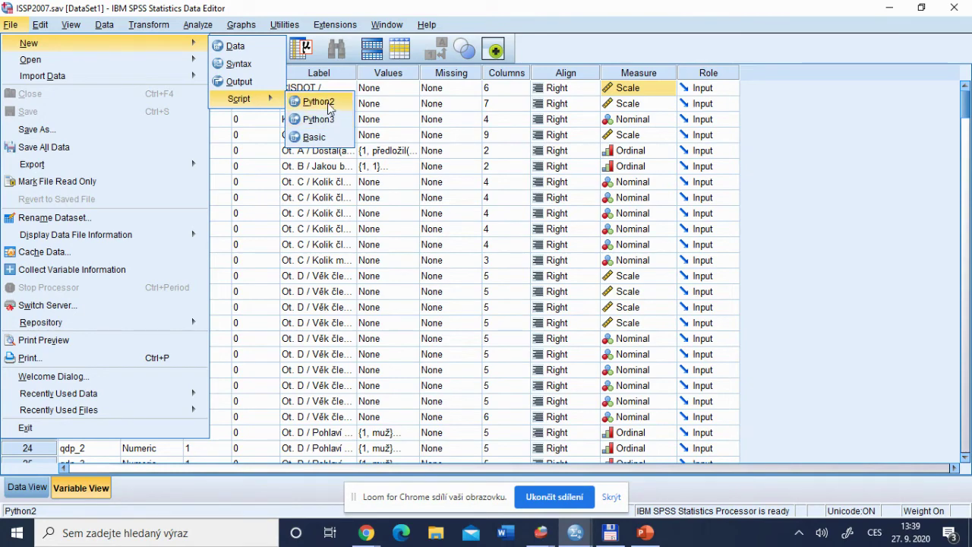
{"action": "key", "text": "Escape"}
{"action": "key", "text": "Escape"}
{"action": "key", "text": "Escape"}
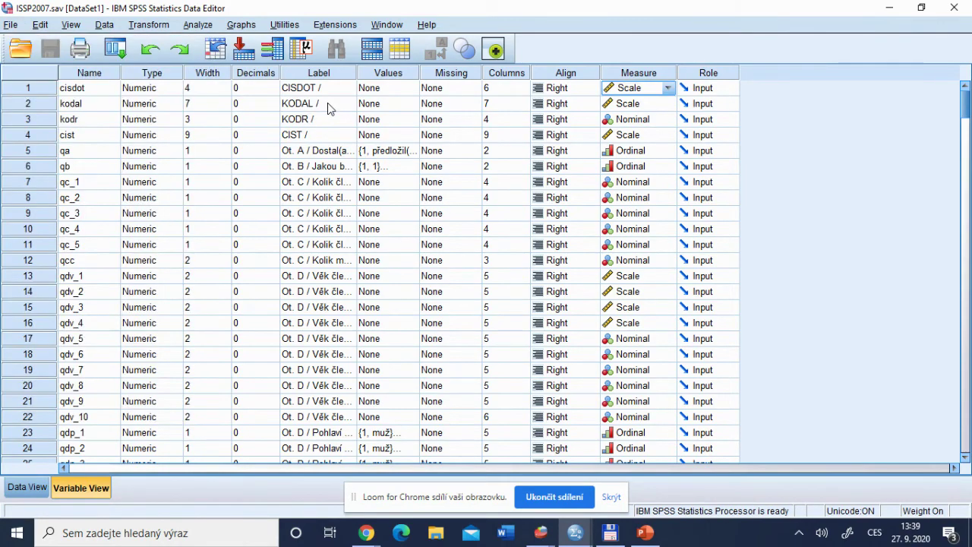
{"action": "key", "text": "alt+Tab"}
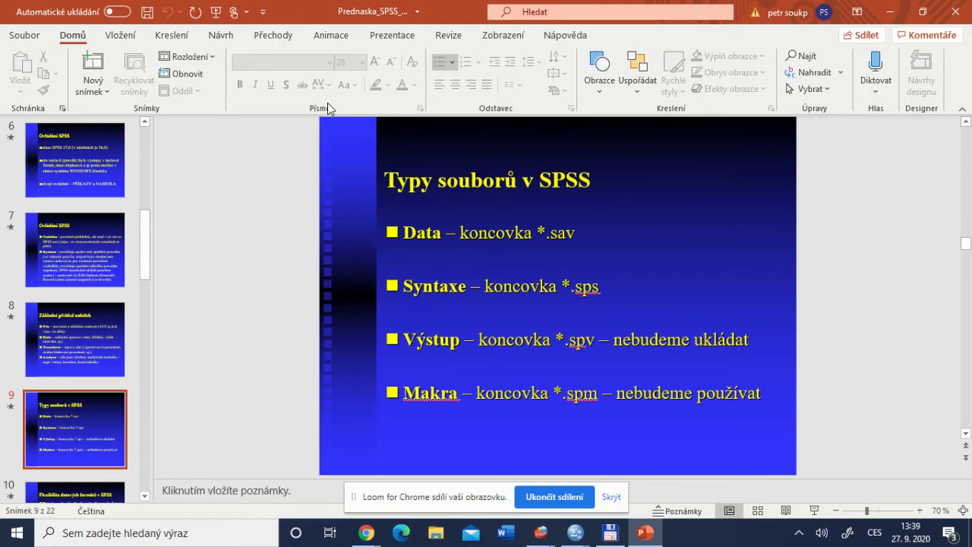
{"action": "key", "text": "Down"}
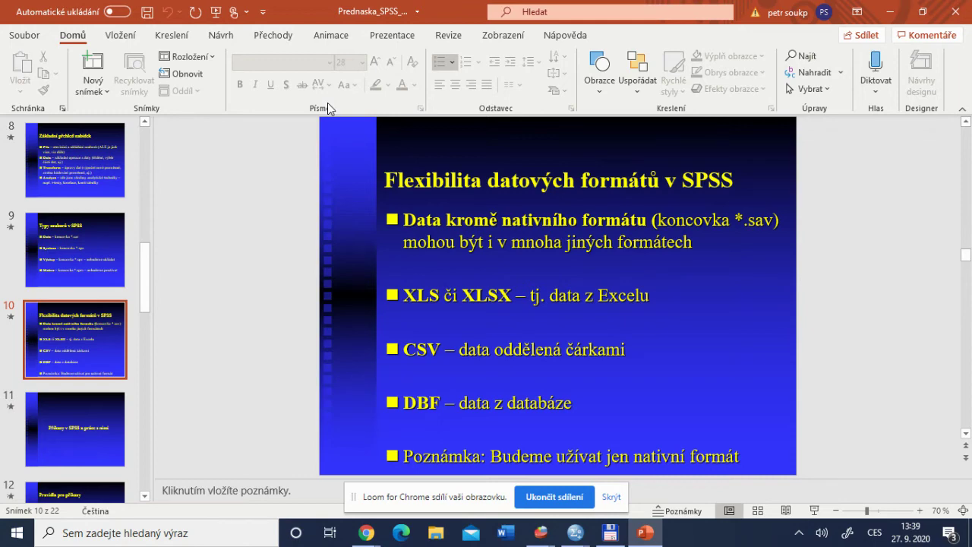
Switch to SPSS, start opening a data file, and set the file type filter to Excel (*.xls, *.xlsx, *.xlsm)
{"action": "key", "text": "alt+Tab"}
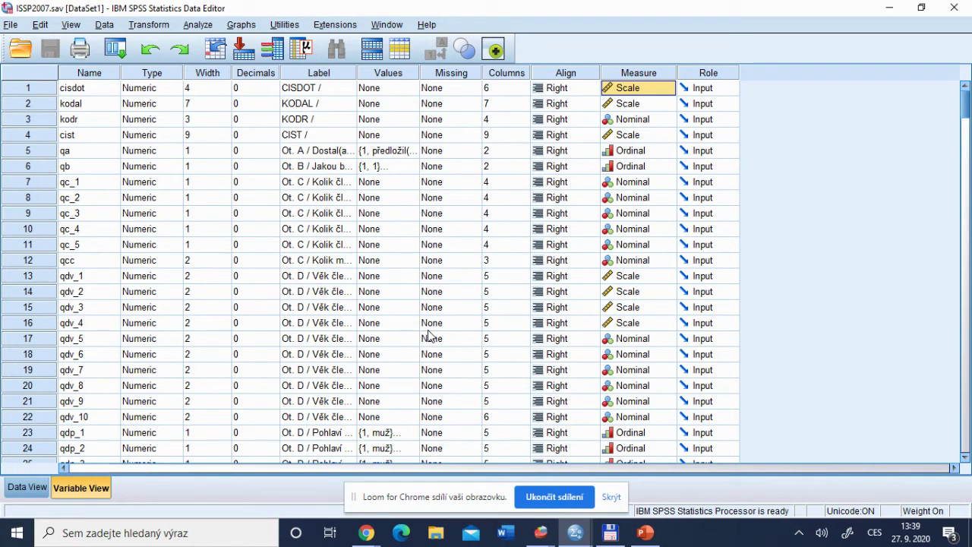
{"action": "left_click", "coordinate": [13, 25]}
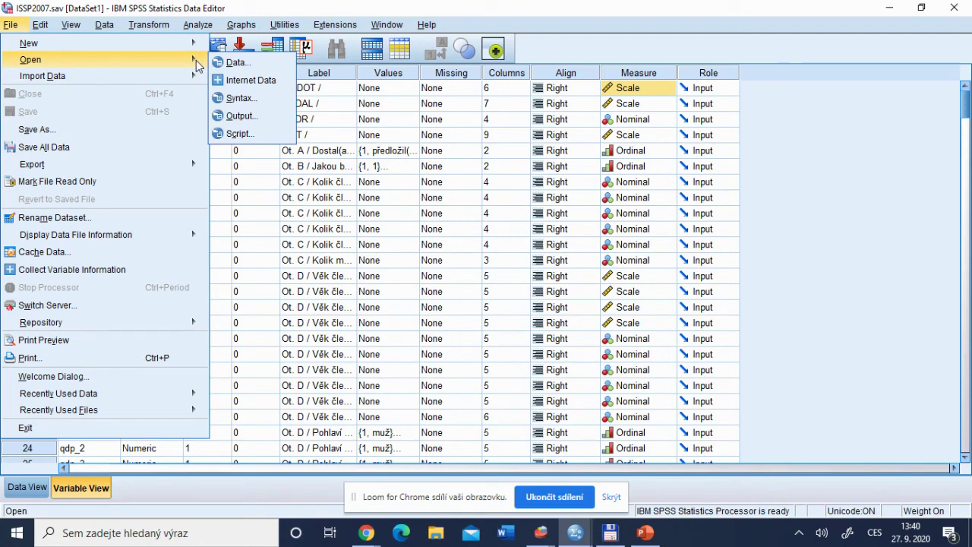
{"action": "left_click", "coordinate": [233, 64]}
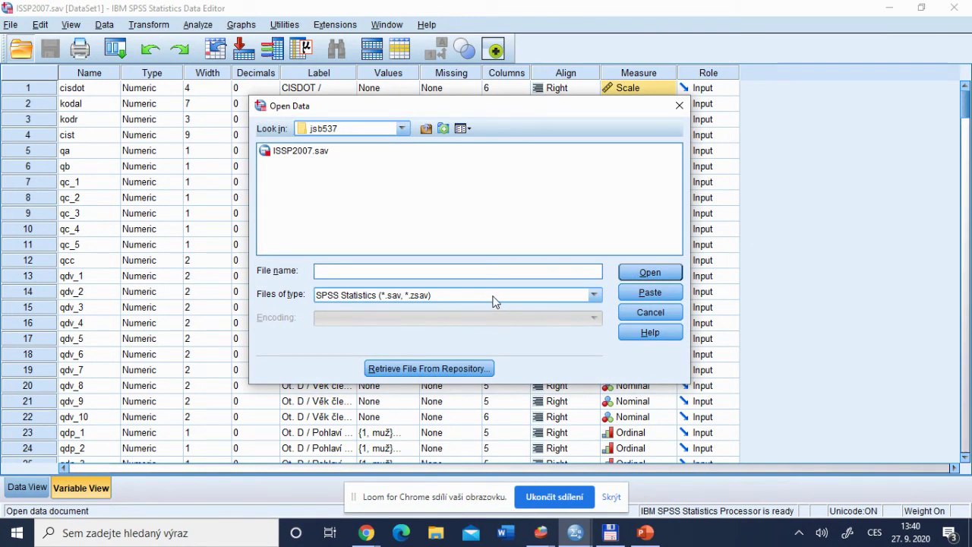
{"action": "left_click", "coordinate": [373, 295]}
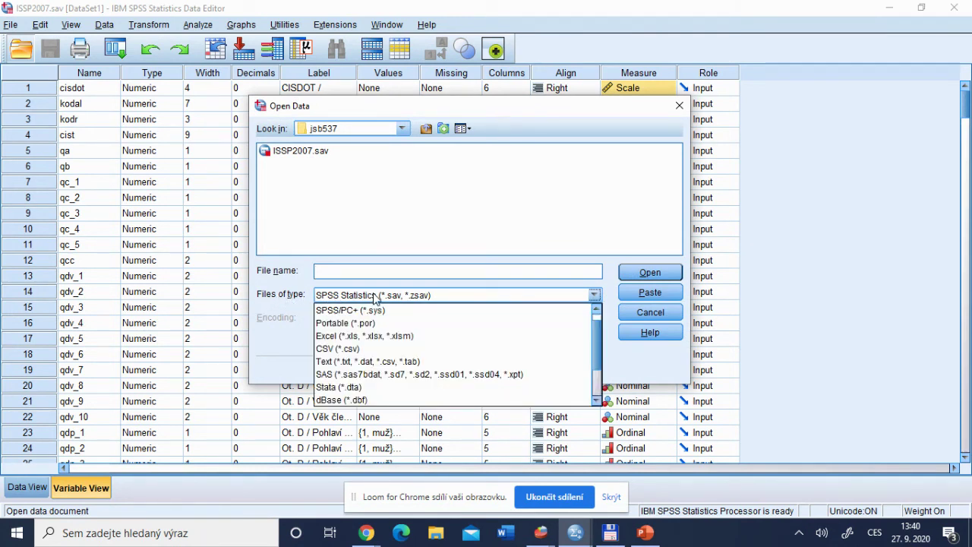
{"action": "left_click", "coordinate": [393, 336]}
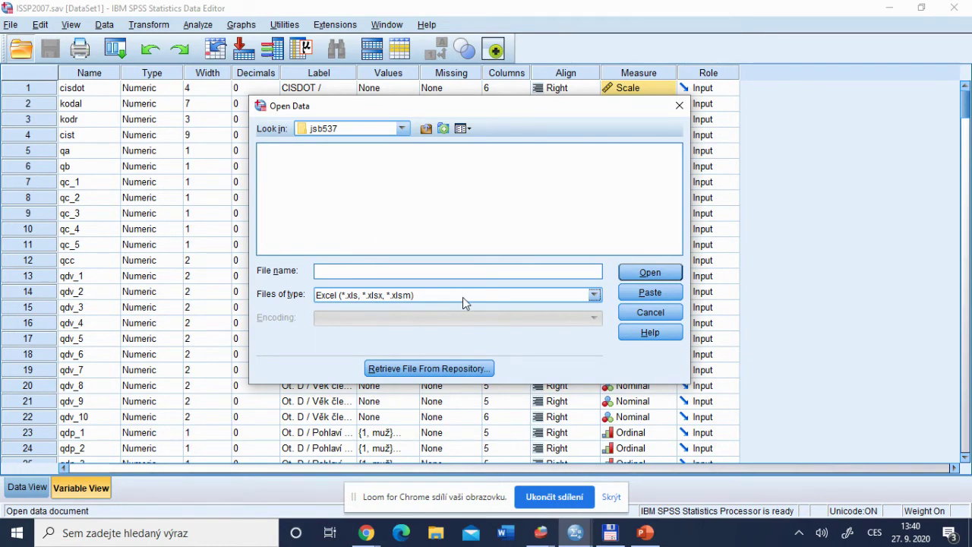
Check the data-formats slide in PowerPoint, return to SPSS and cancel opening a data file
{"action": "key", "text": "alt+Tab"}
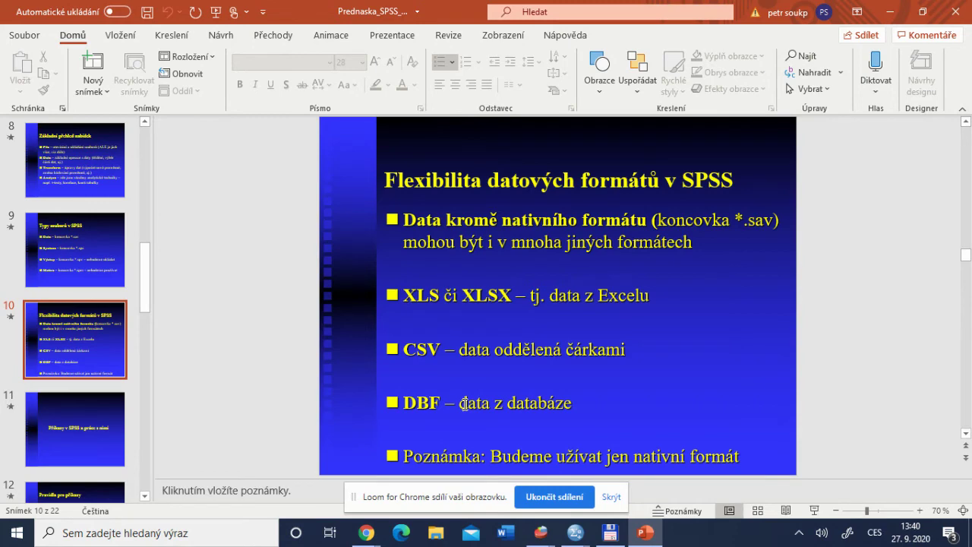
{"action": "key", "text": "alt+Tab"}
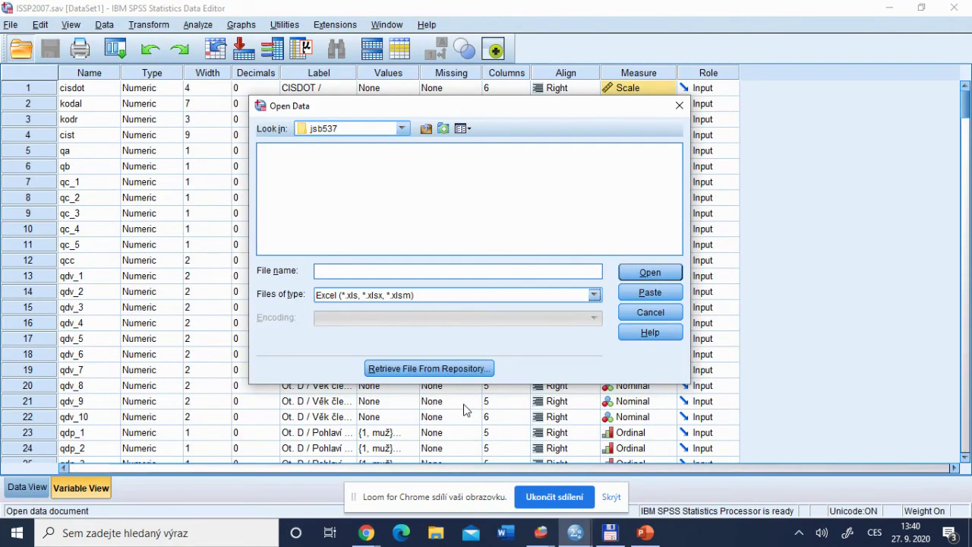
{"action": "key", "text": "Escape"}
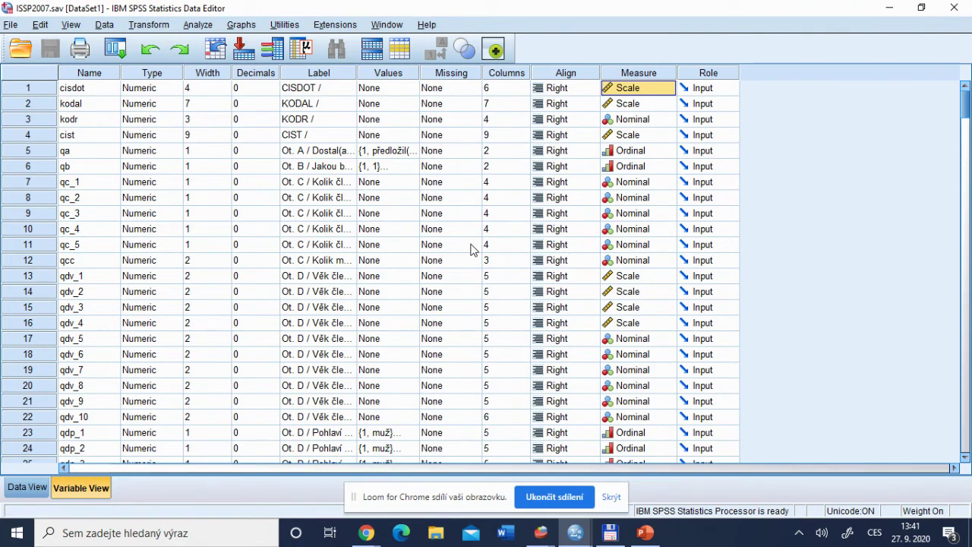
Look over the list of analysis procedures in SPSS, close it, and switch to anomia.sav in the PSPPIRE Data Editor
{"action": "left_click", "coordinate": [192, 24]}
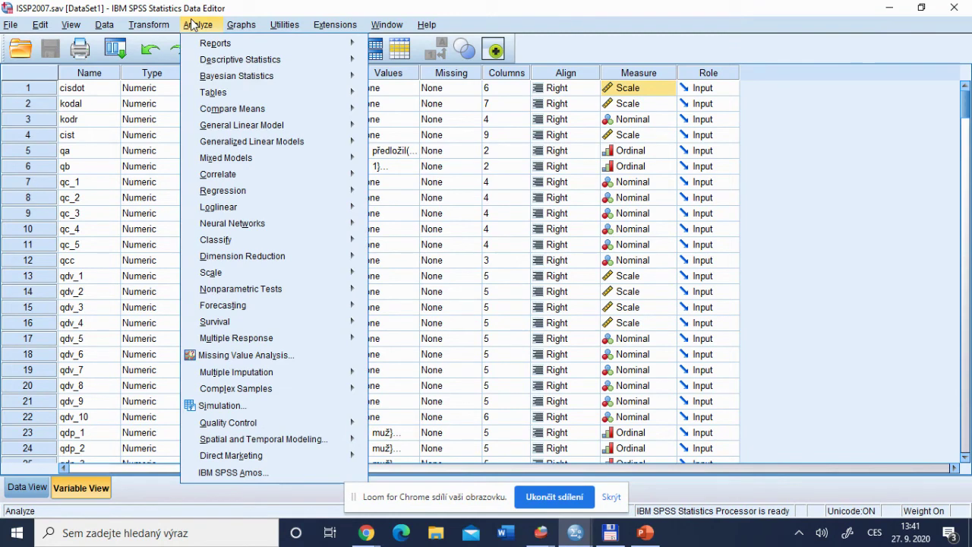
{"action": "left_click", "coordinate": [192, 24]}
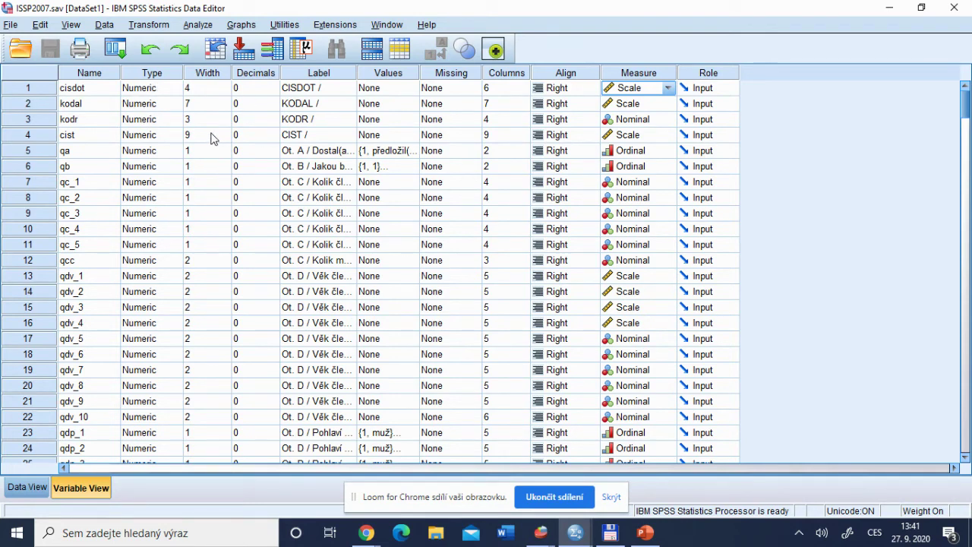
{"action": "key", "text": "alt+Tab"}
{"action": "key", "text": "alt+Tab"}
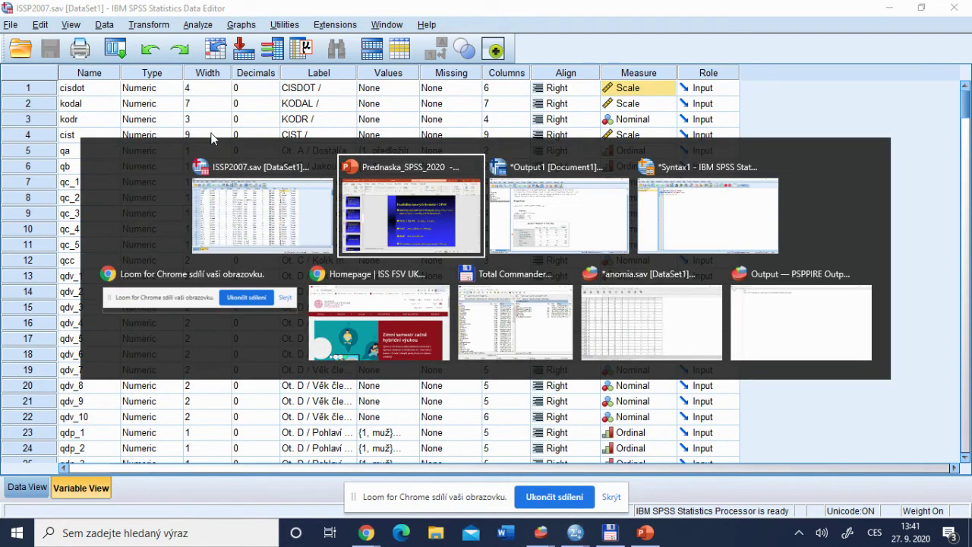
{"action": "key", "text": "alt+Tab"}
{"action": "key", "text": "alt+Tab"}
{"action": "key", "text": "alt+Tab"}
{"action": "key", "text": "alt+Tab"}
{"action": "key", "text": "alt+Tab"}
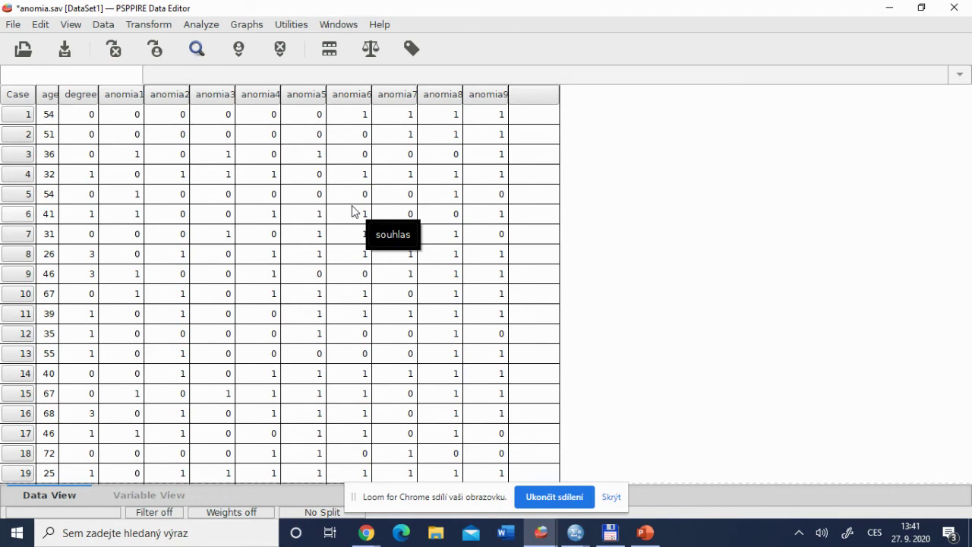
Review the variable definitions of anomia.sav in Variable View, and return to Data View
{"action": "mouse_move", "coordinate": [239, 110]}
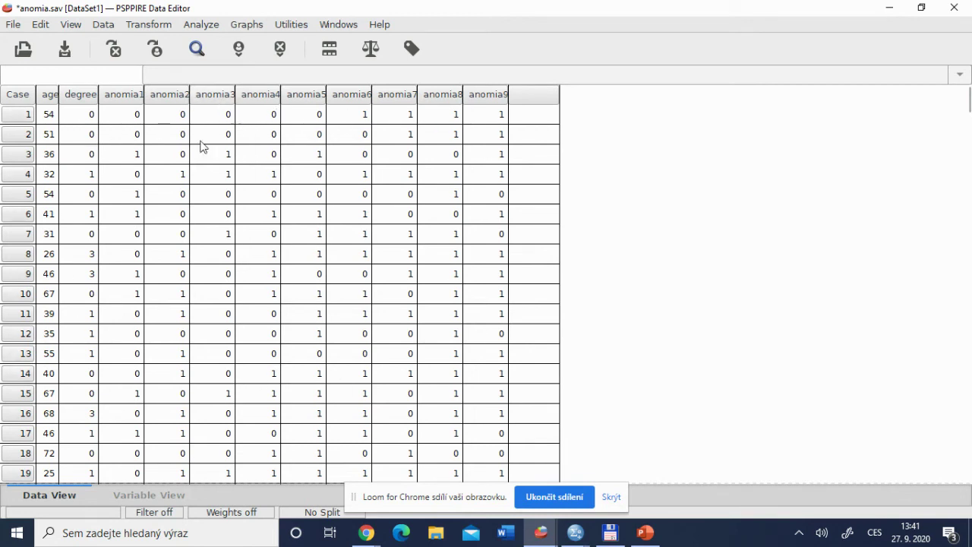
{"action": "left_click", "coordinate": [145, 496]}
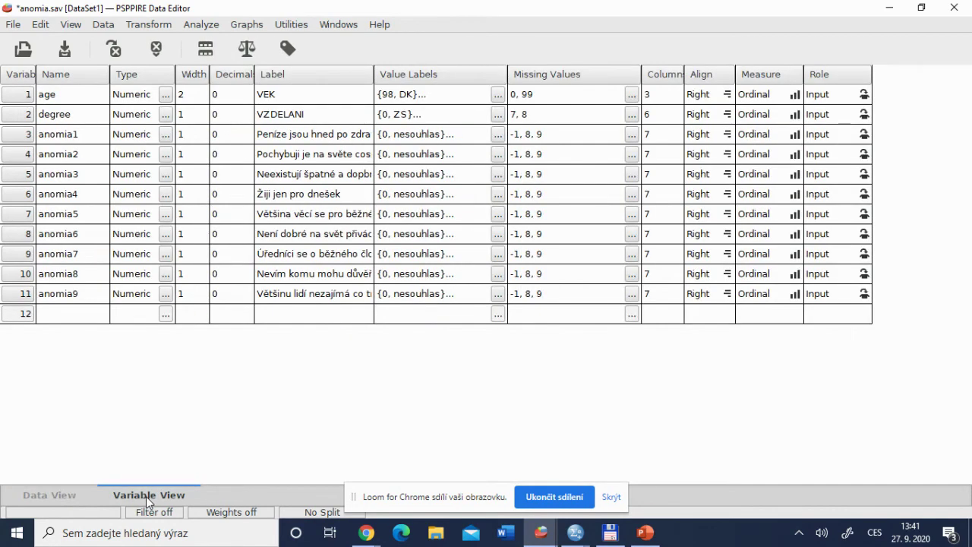
{"action": "left_click", "coordinate": [56, 495]}
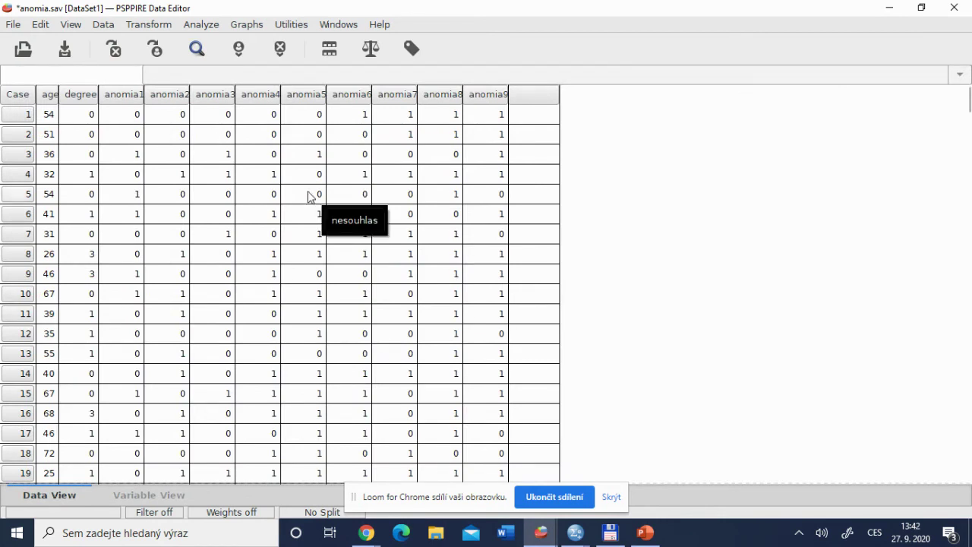
Run a Frequencies analysis on the VZDELANI (degree) variable with the default statistics
{"action": "left_click", "coordinate": [211, 28]}
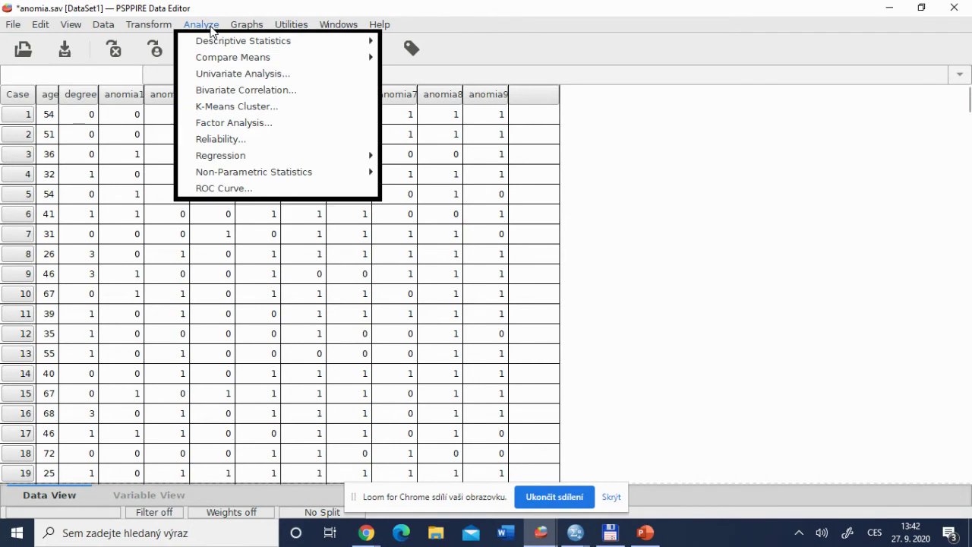
{"action": "mouse_move", "coordinate": [258, 43]}
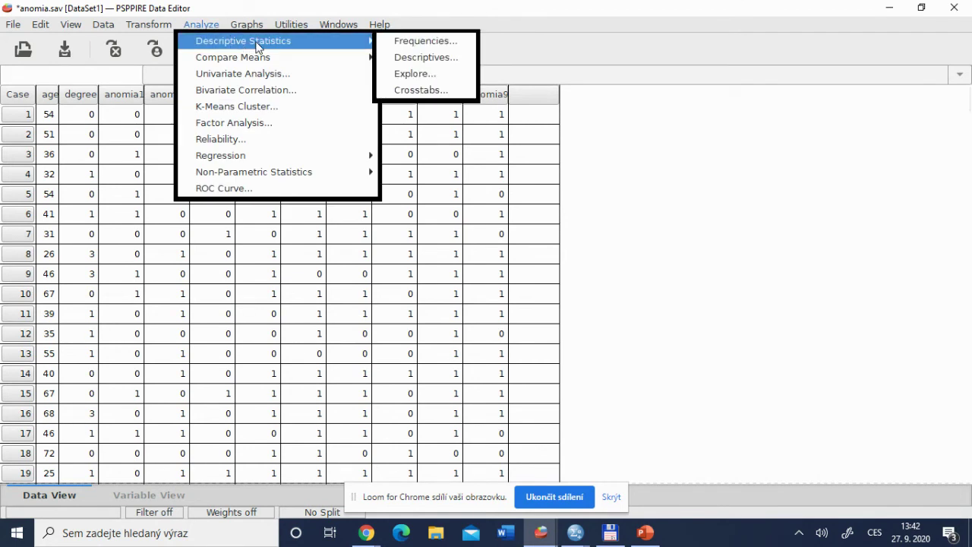
{"action": "left_click", "coordinate": [406, 41]}
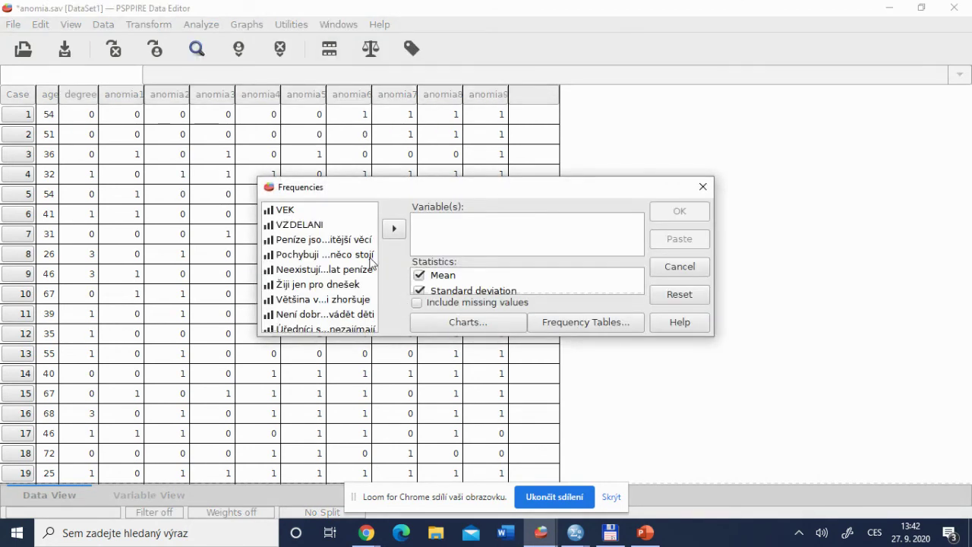
{"action": "left_click", "coordinate": [289, 226]}
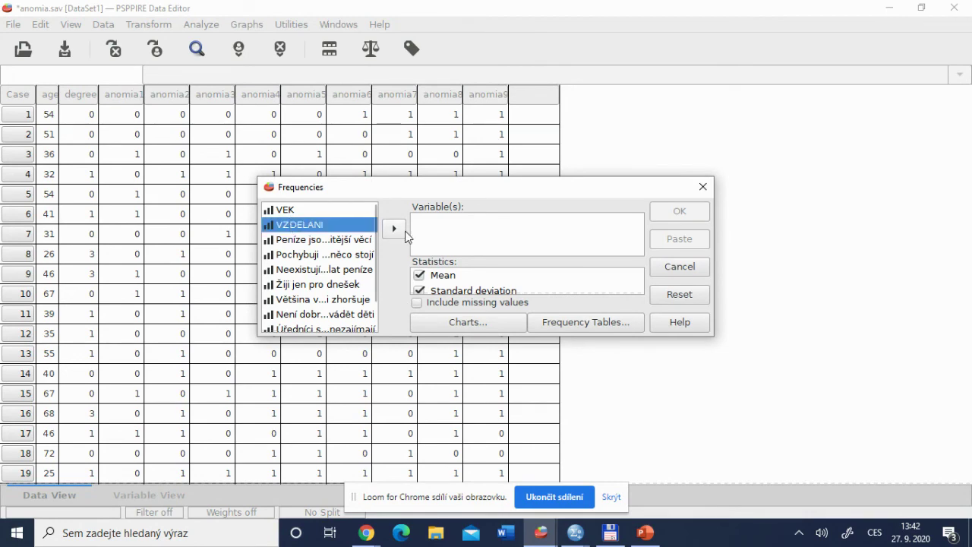
{"action": "left_click", "coordinate": [394, 228]}
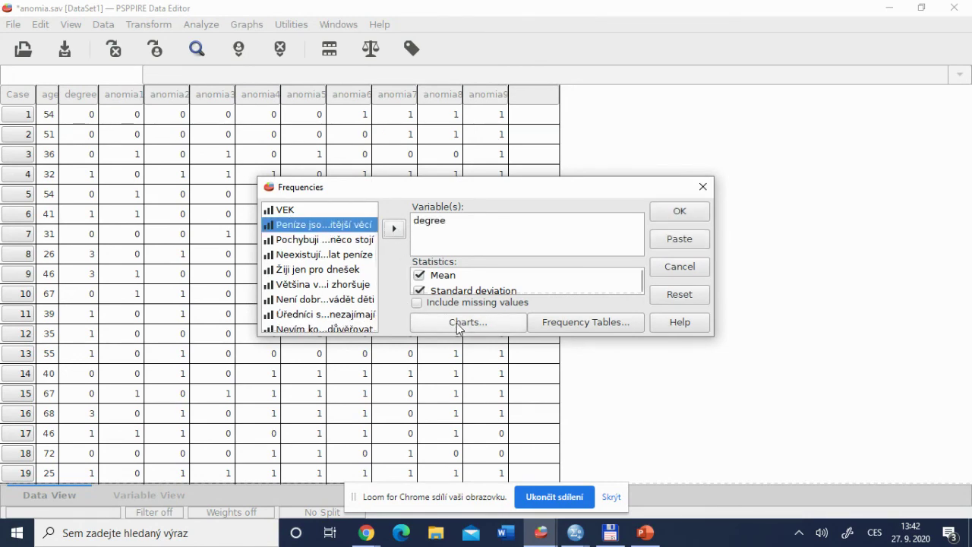
{"action": "left_click", "coordinate": [702, 211]}
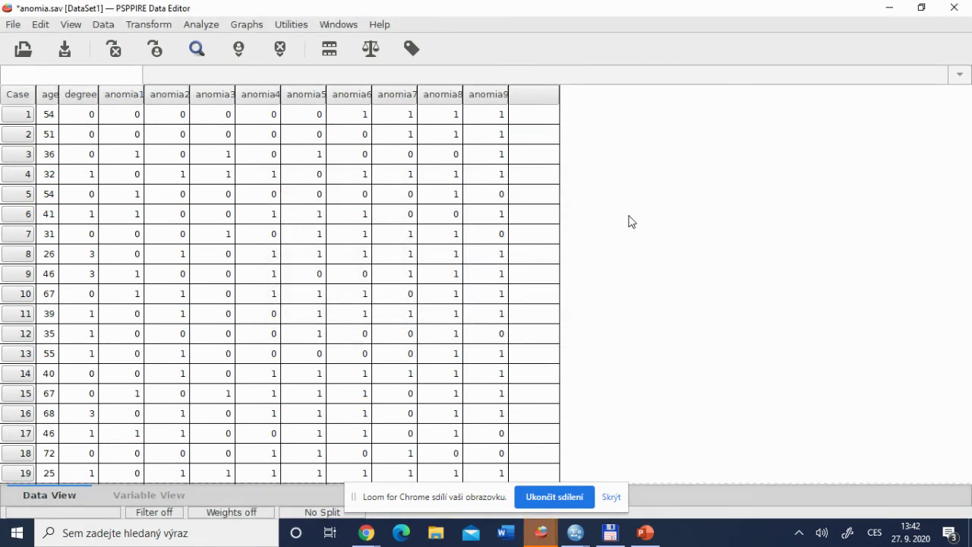
Examine the VZDELANI frequency table in the PSPPIRE Output Viewer, and return to the anomia.sav Data Editor
{"action": "key", "text": "alt+Tab"}
{"action": "key", "text": "alt+Tab"}
{"action": "key", "text": "alt+Tab"}
{"action": "key", "text": "alt+Tab"}
{"action": "key", "text": "alt+Tab"}
{"action": "key", "text": "alt+Tab"}
{"action": "key", "text": "alt+Tab"}
{"action": "key", "text": "alt+Tab"}
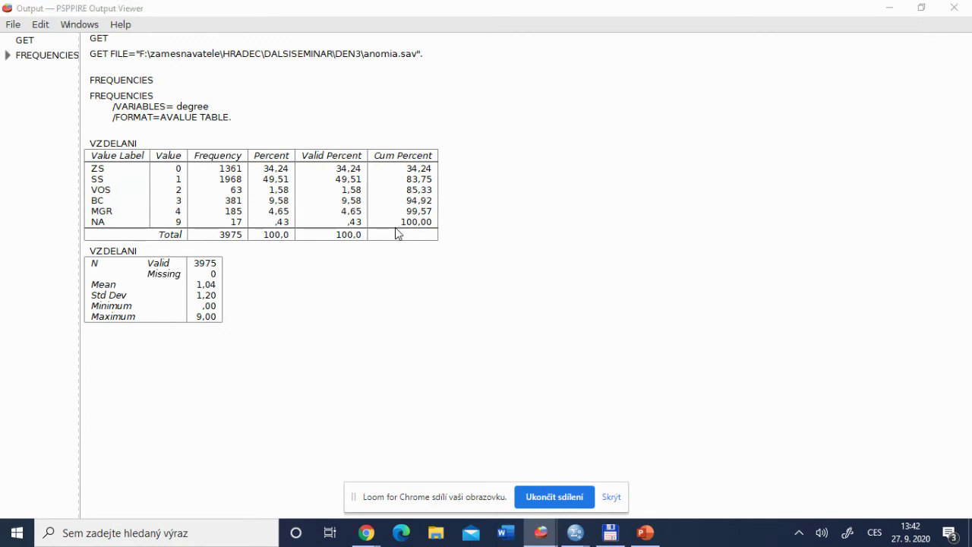
{"action": "key", "text": "alt+Tab"}
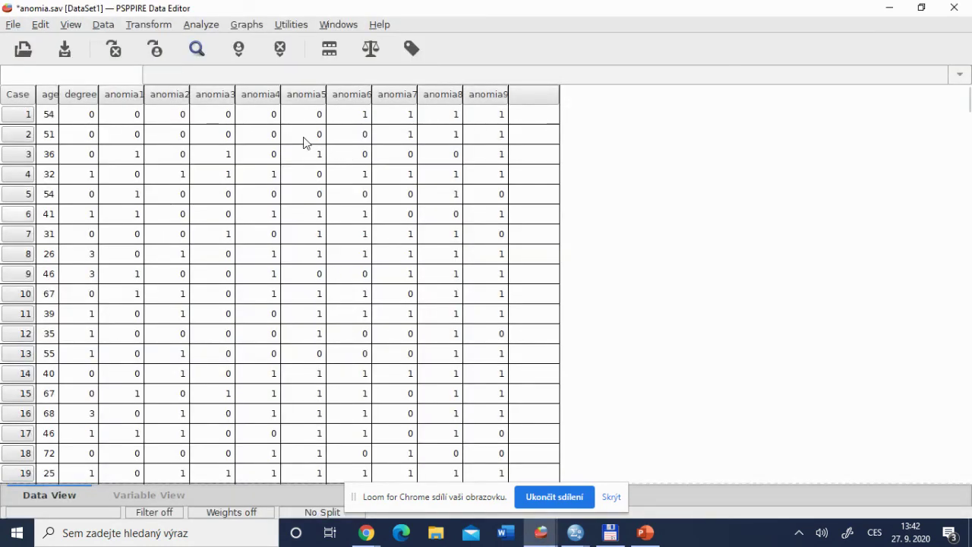
Compare the analysis procedures offered in PSPP with those in SPSS, and switch back to the PSPPIRE Output Viewer
{"action": "mouse_move", "coordinate": [379, 222]}
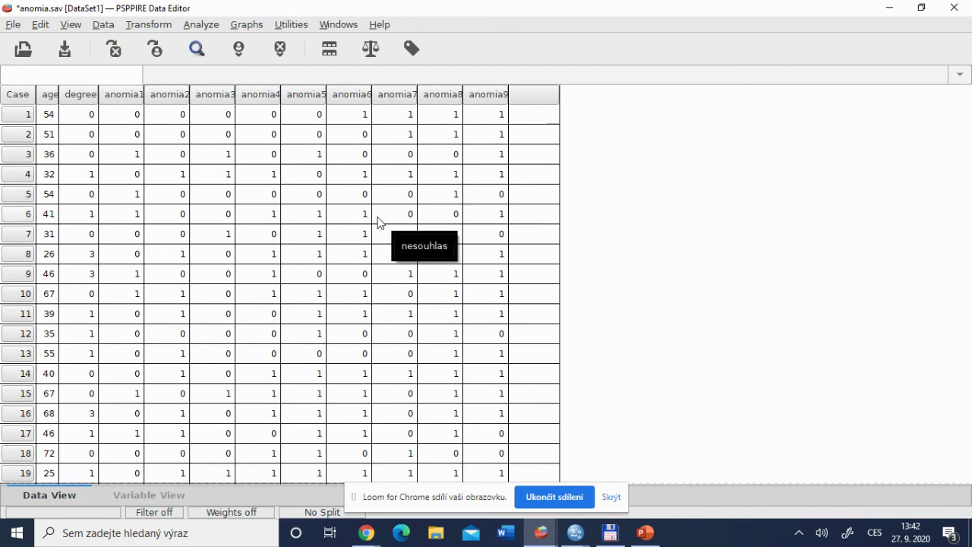
{"action": "left_click", "coordinate": [190, 28]}
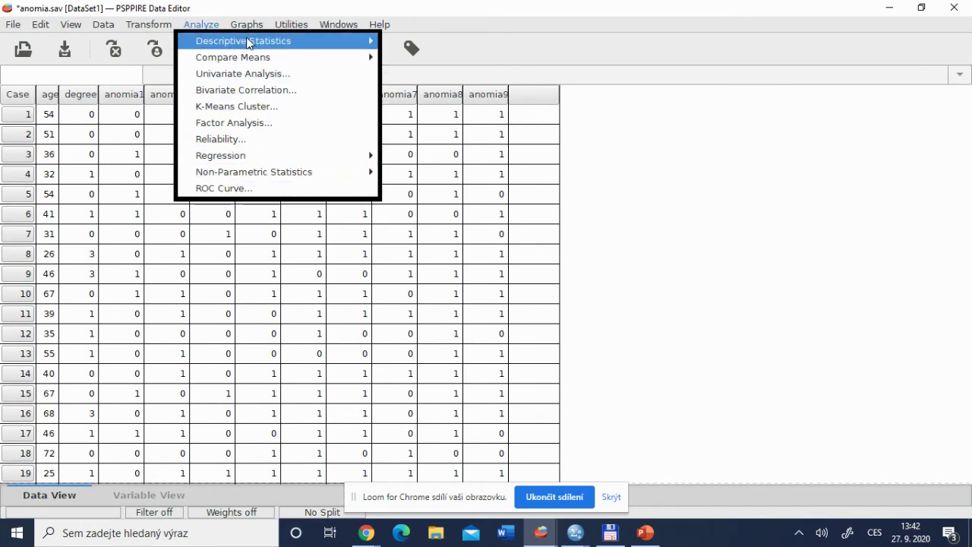
{"action": "key", "text": "alt+Tab"}
{"action": "key", "text": "alt+Tab"}
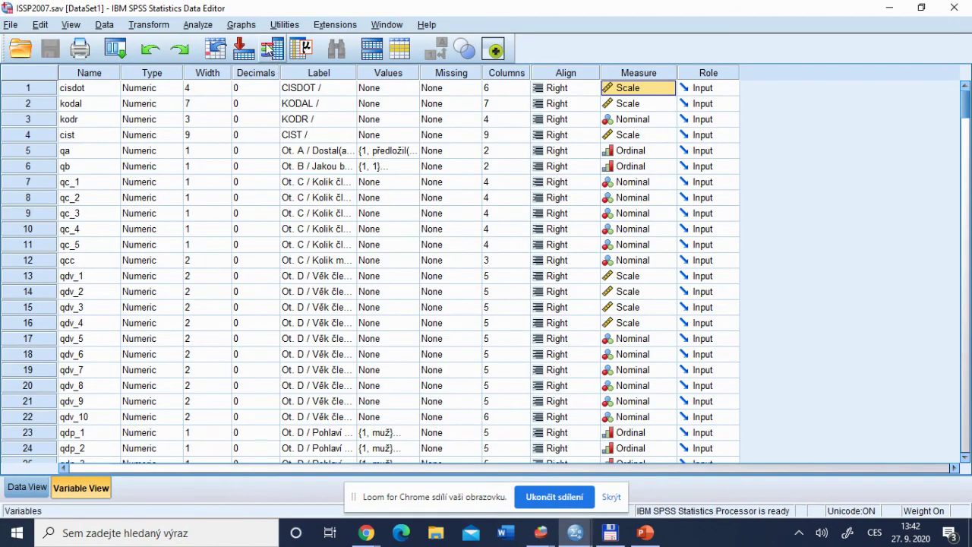
{"action": "left_click", "coordinate": [199, 25]}
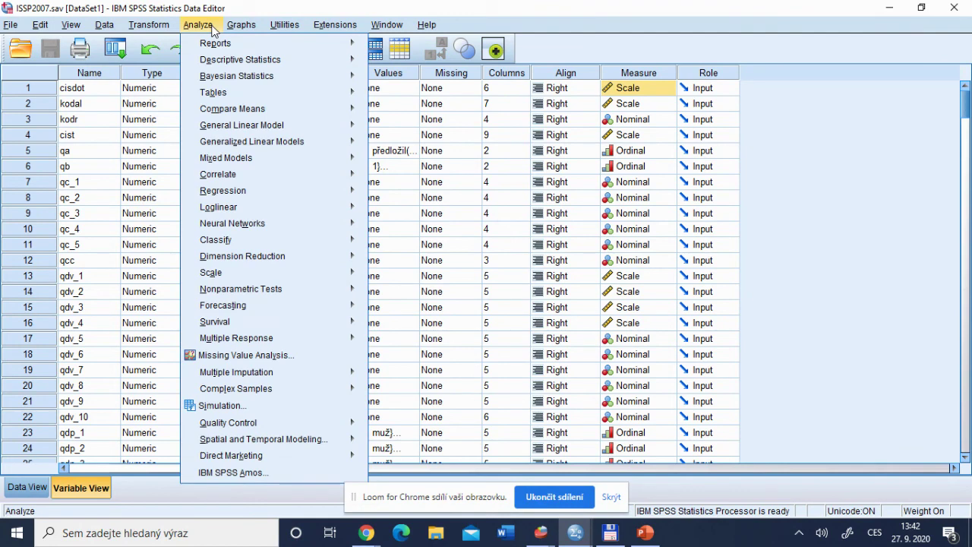
{"action": "key", "text": "alt+Tab"}
{"action": "key", "text": "alt+Tab"}
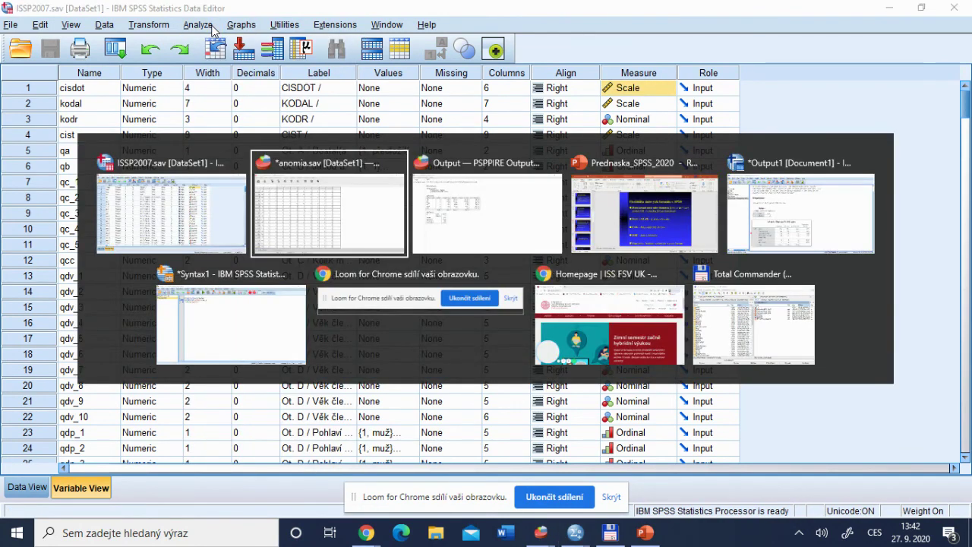
{"action": "key", "text": "alt"}
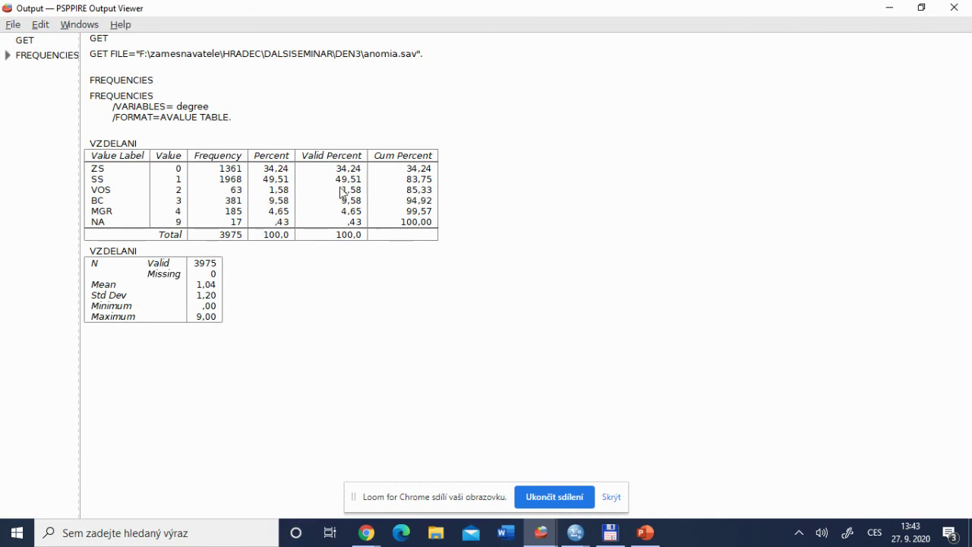
Start exporting the PSPP output, review the available export file types, and cancel the export
{"action": "left_click", "coordinate": [14, 25]}
{"action": "left_click", "coordinate": [34, 58]}
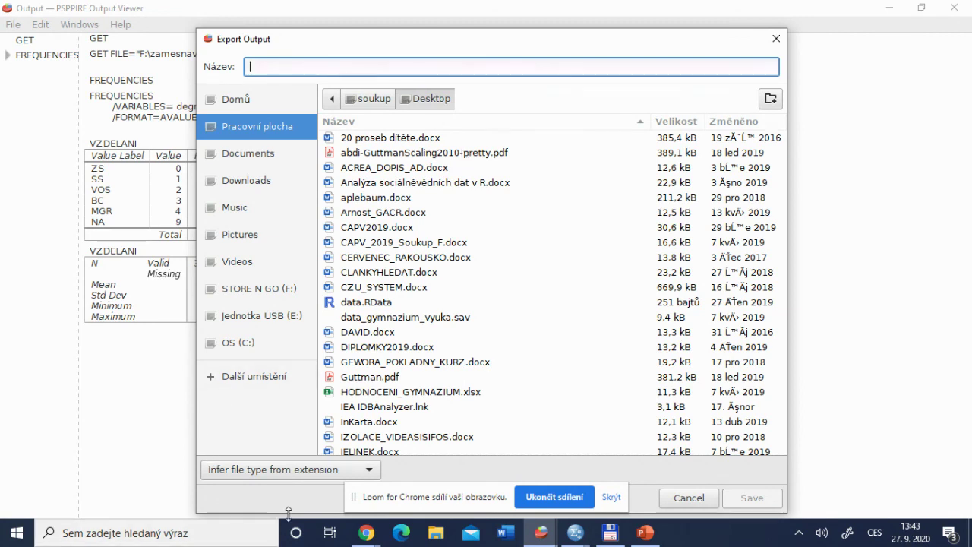
{"action": "left_click", "coordinate": [318, 472]}
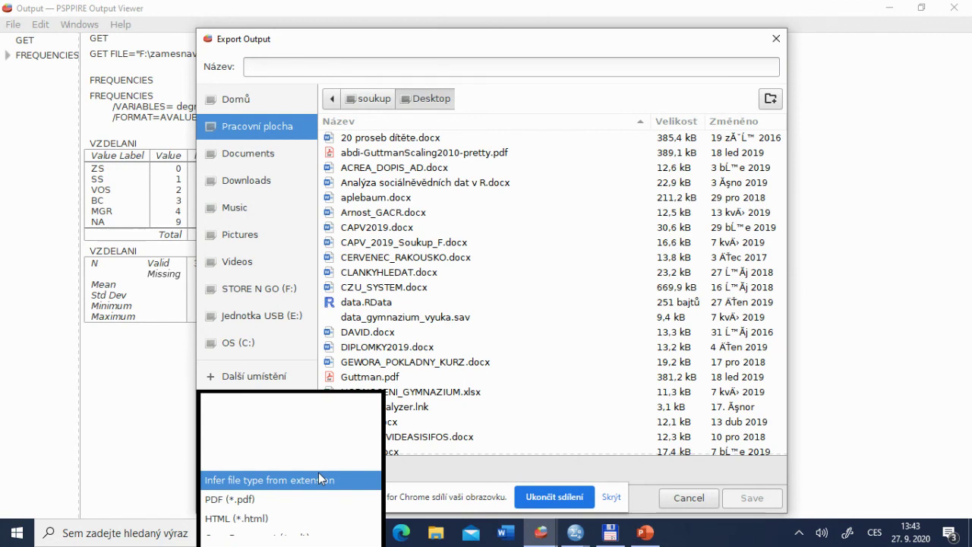
{"action": "scroll", "coordinate": [320, 493], "scroll_direction": "down", "scroll_amount": 3}
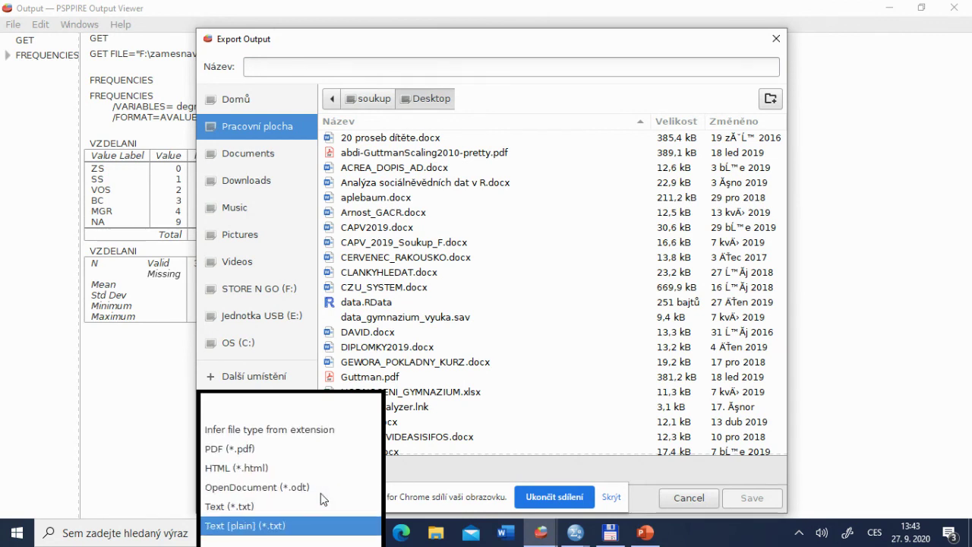
{"action": "key", "text": "Up"}
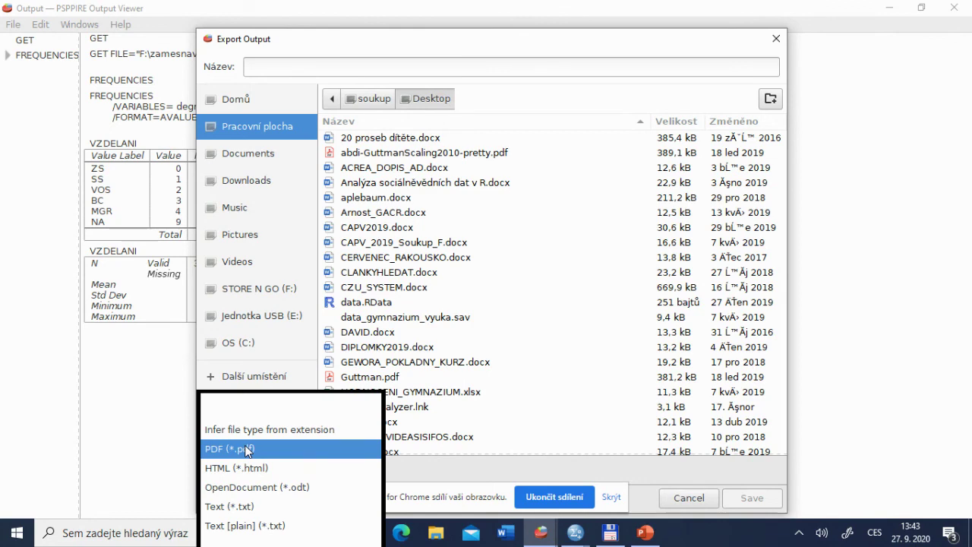
{"action": "key", "text": "Escape"}
{"action": "key", "text": "Escape"}
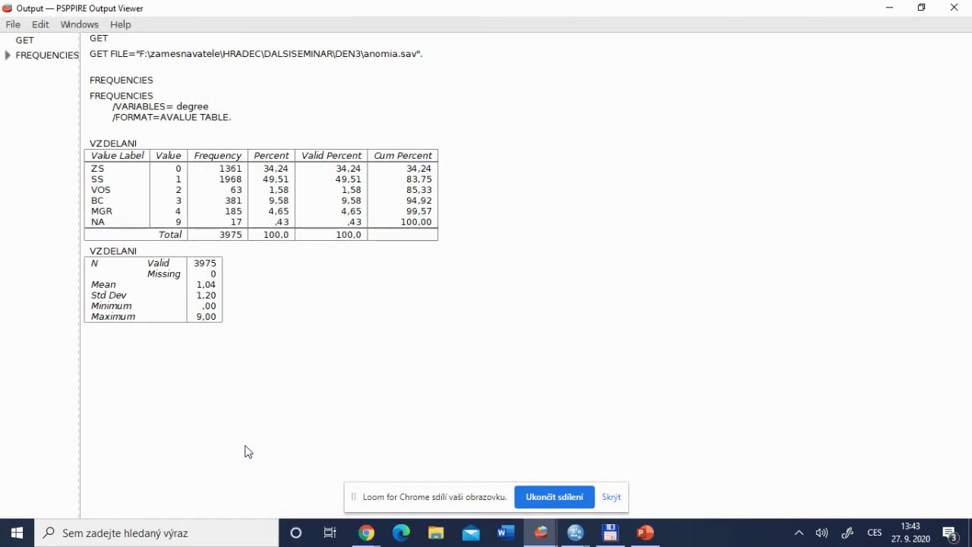
Switch back to the anomia.sav data in the PSPPIRE Data Editor, and move to ISSP2007.sav in SPSS
{"action": "key", "text": "alt+Tab"}
{"action": "key", "text": "alt+Tab"}
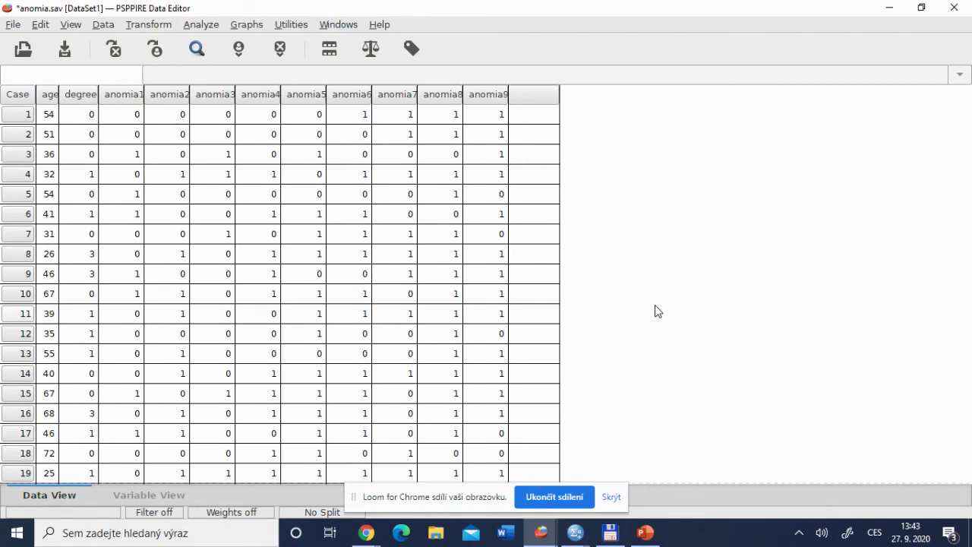
{"action": "key", "text": "alt+Tab"}
{"action": "key", "text": "alt+Tab"}
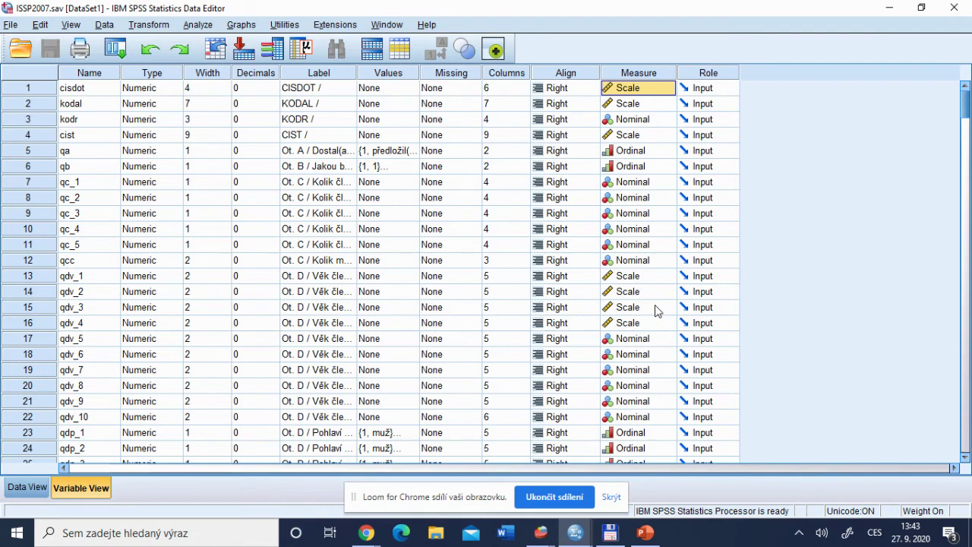
{"action": "key", "text": "alt+Tab"}
{"action": "key", "text": "Tab"}
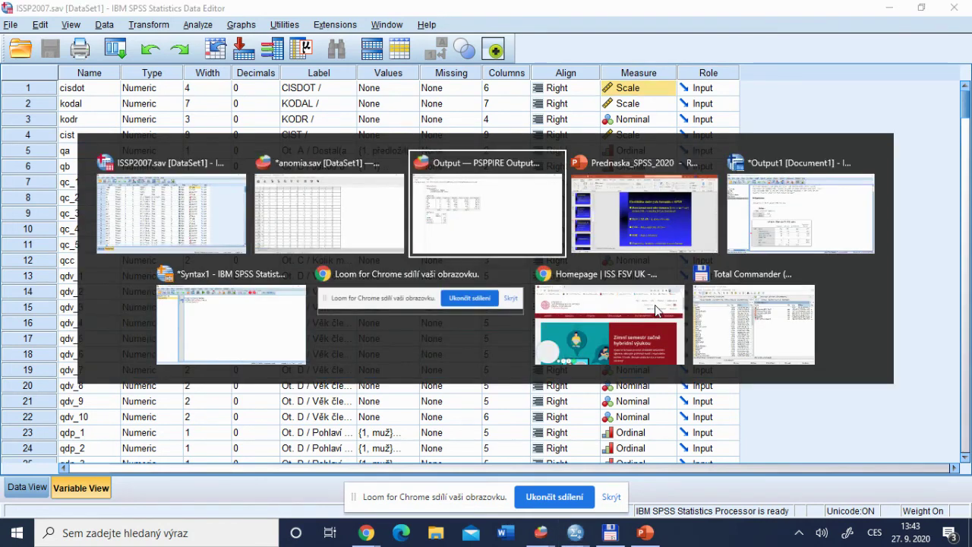
{"action": "key", "text": "alt+Tab"}
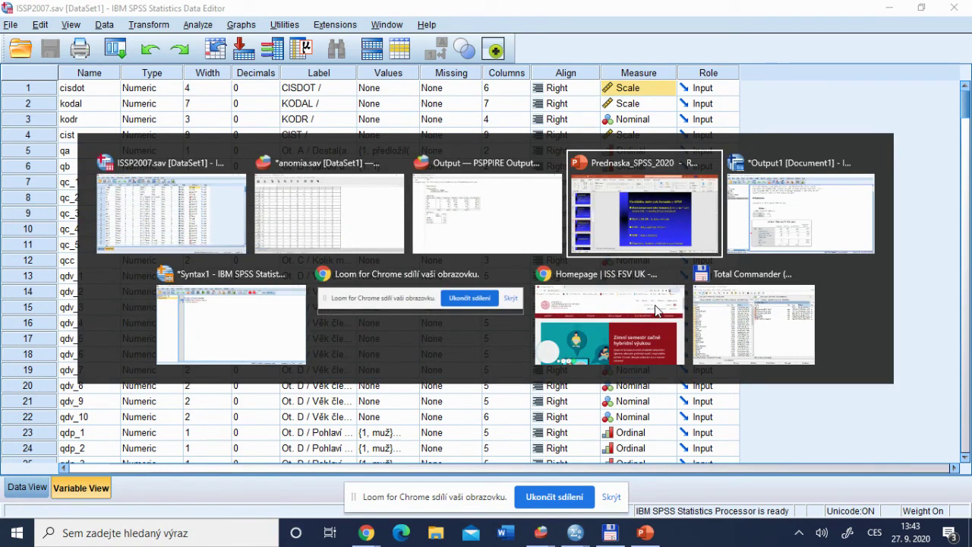
{"action": "key", "text": "alt+Tab"}
{"action": "key", "text": "alt+Tab"}
{"action": "key", "text": "alt+Tab"}
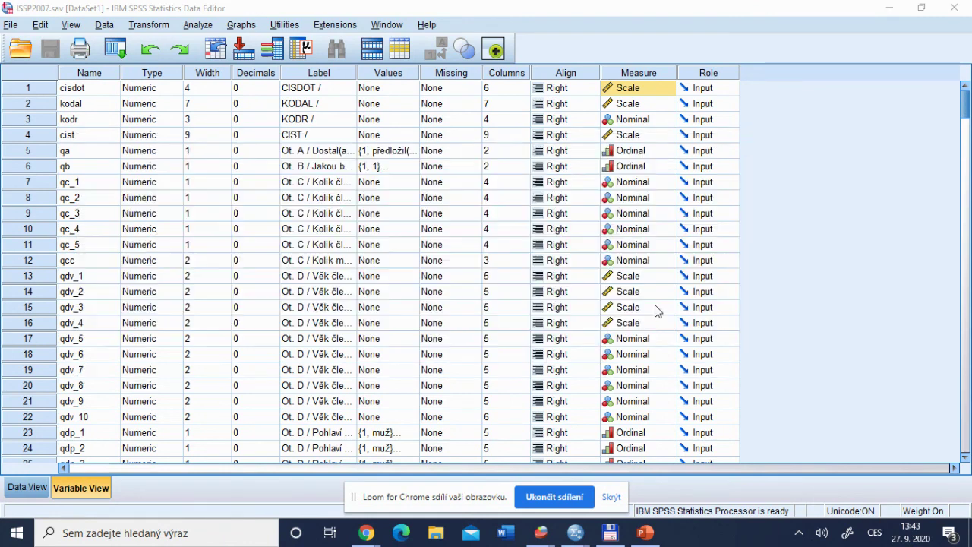